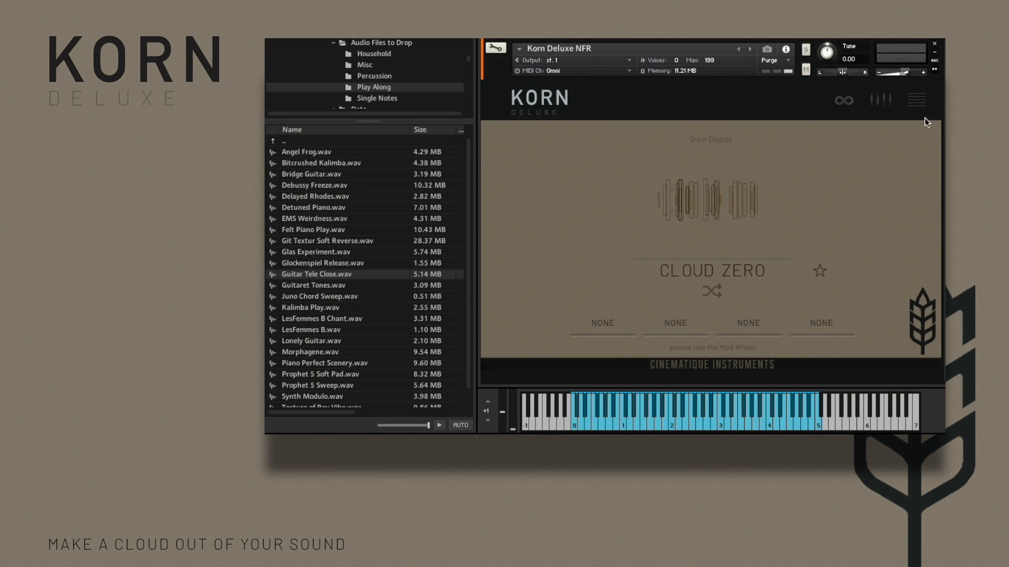
Reset the instrument from the preset page to clear its loaded sample
left_click(916, 100)
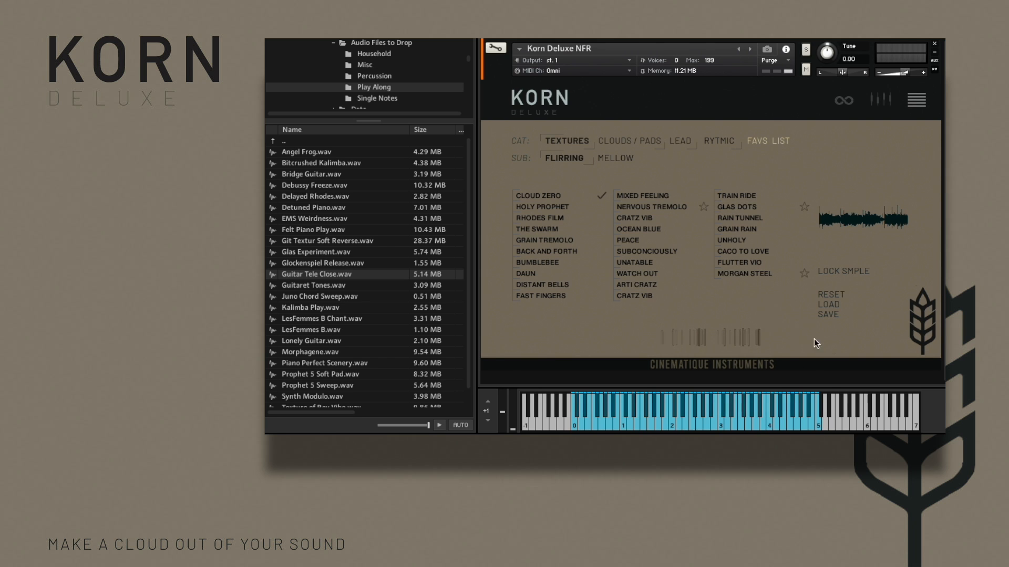
left_click(837, 293)
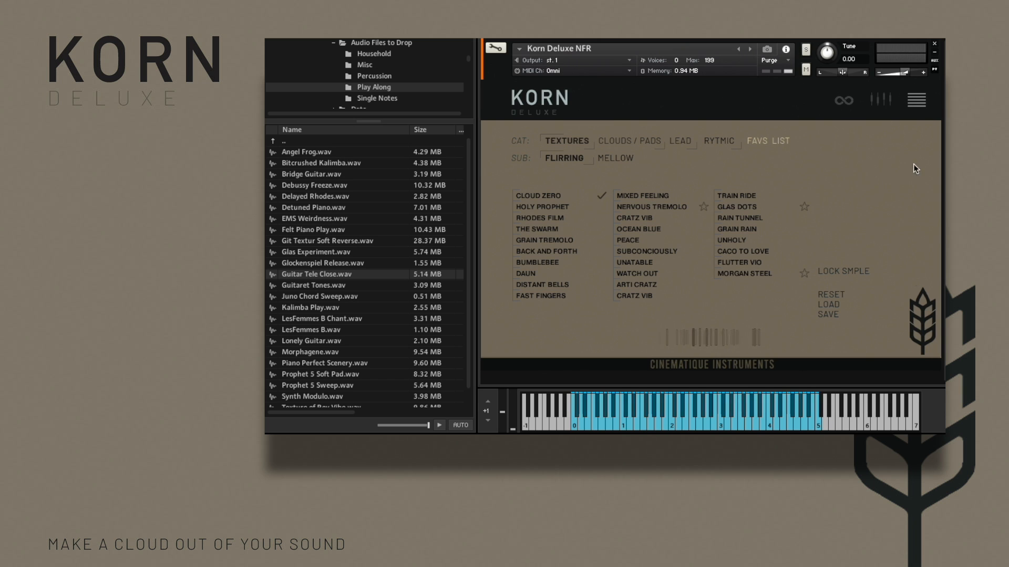
Look through the instrument's modulation, sound-editing, preset and main pages, ending on the sound-editing page
left_click(845, 101)
left_click(877, 100)
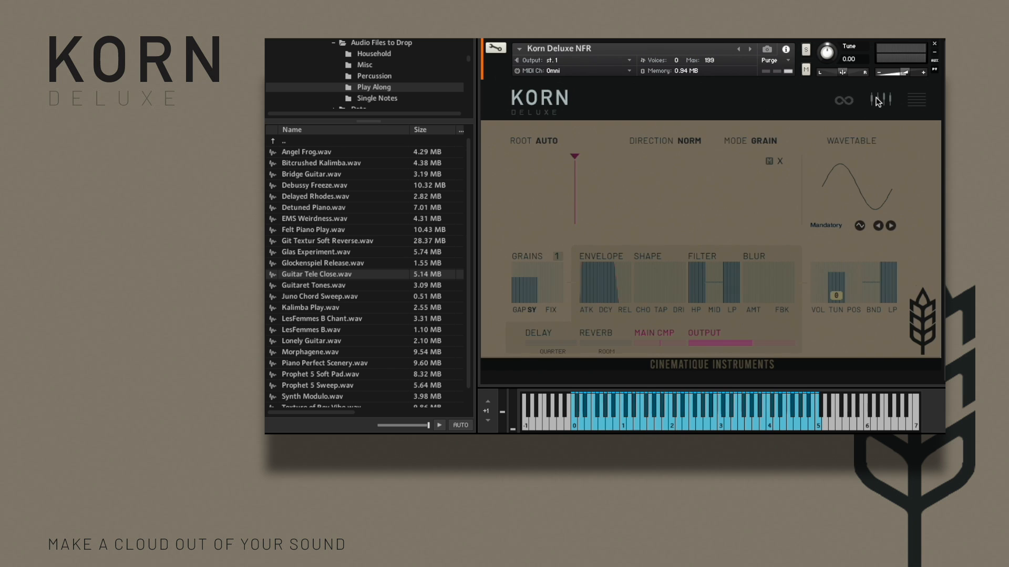
left_click(910, 99)
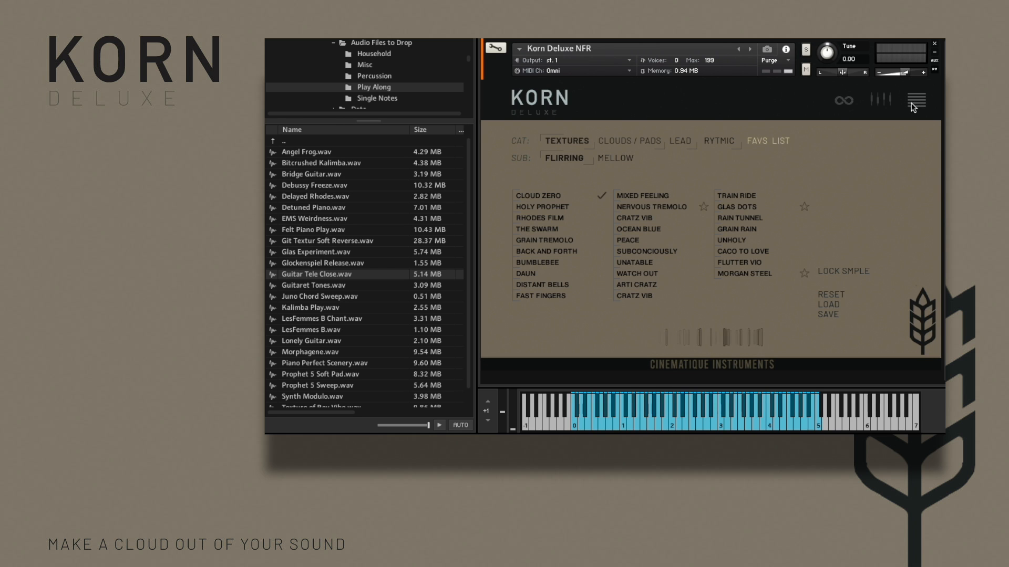
left_click(912, 103)
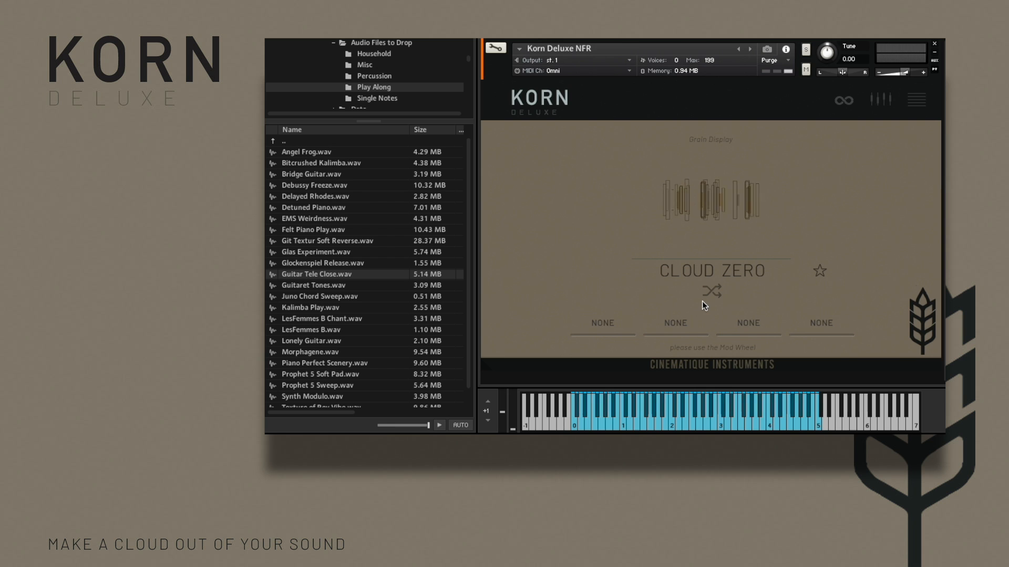
left_click(881, 101)
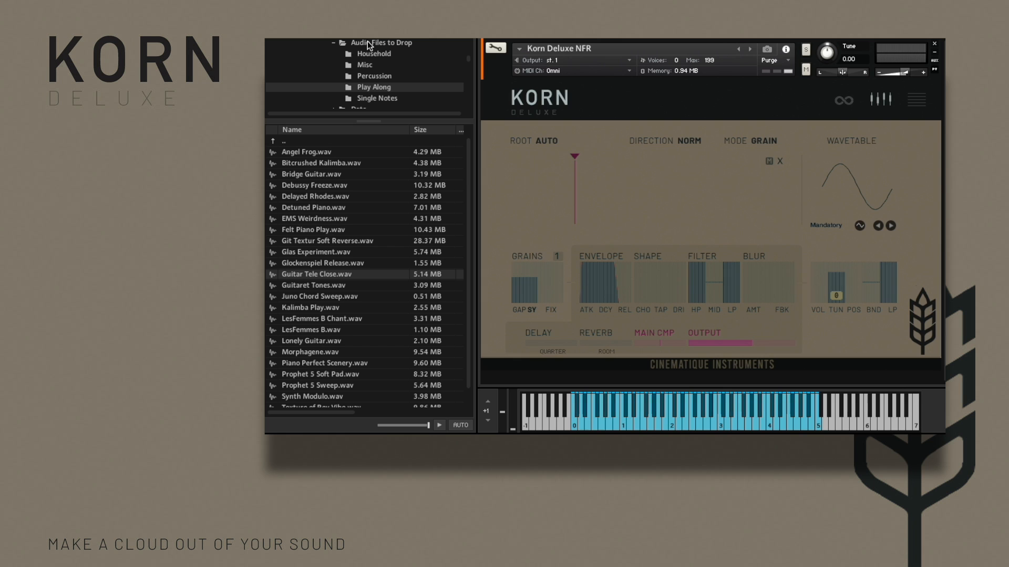
Browse the supplied audio folders Household, Misc, Percussion, Play Along and Single Notes
left_click(367, 54)
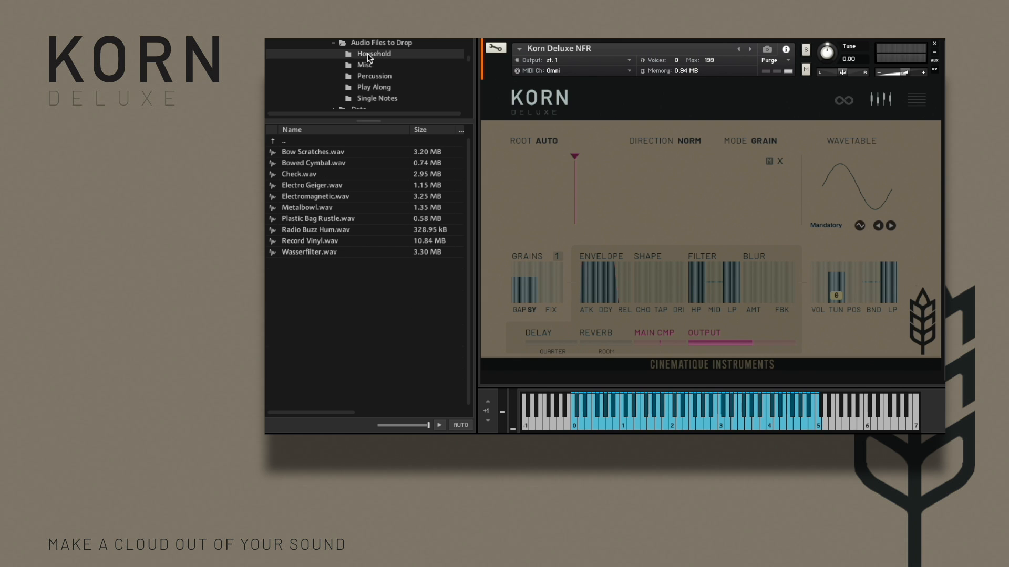
left_click(370, 65)
left_click(392, 78)
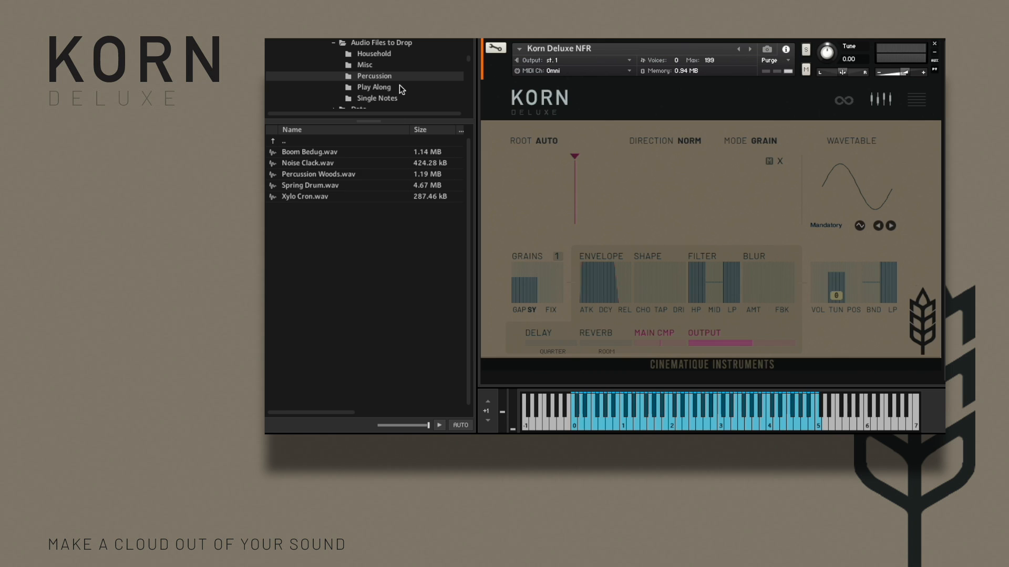
left_click(399, 88)
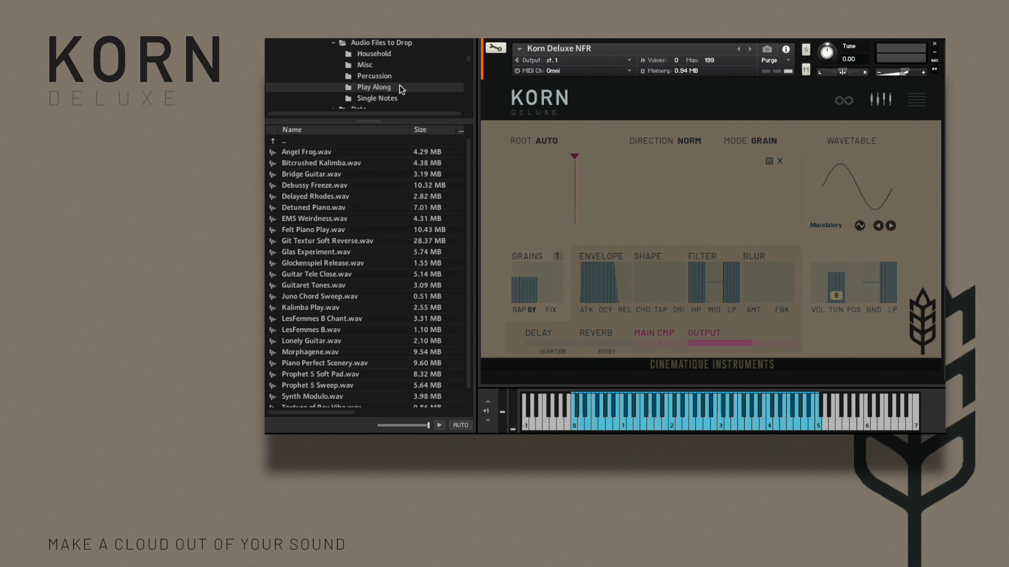
left_click(396, 98)
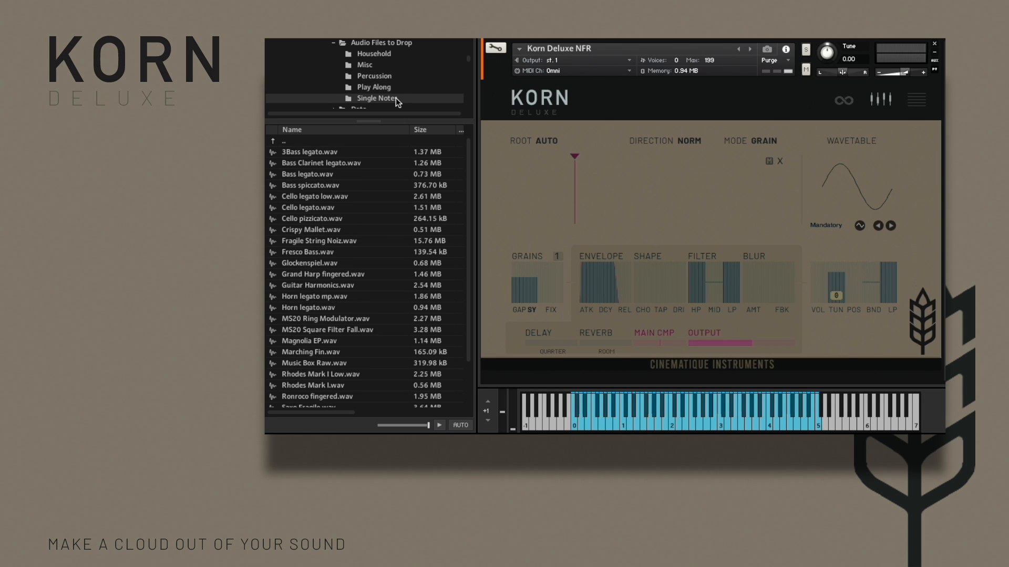
Load Guitar Tele Close.wav from the Play Along folder into the instrument's sample area
left_click(374, 86)
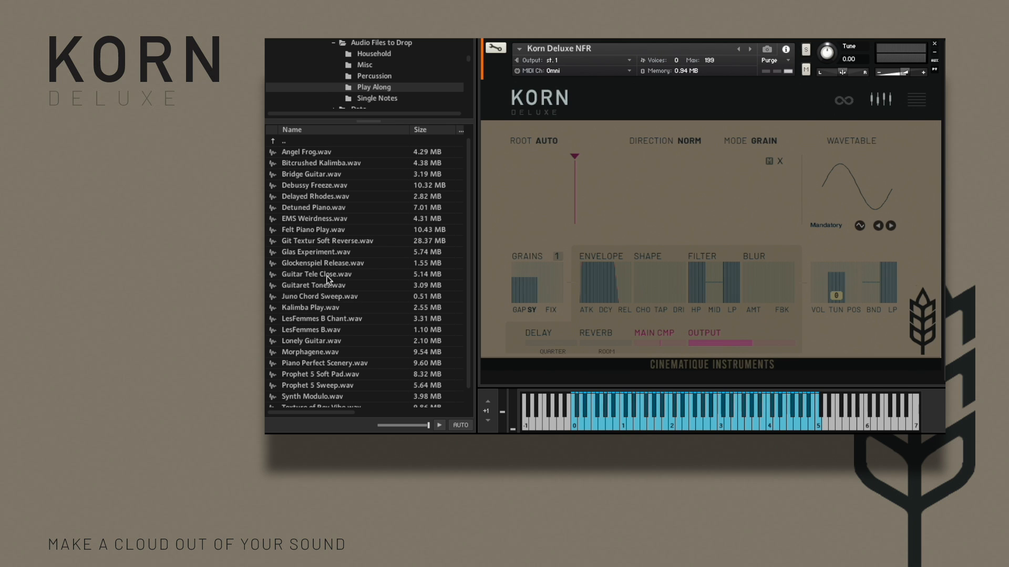
left_click_drag(326, 273, 609, 208)
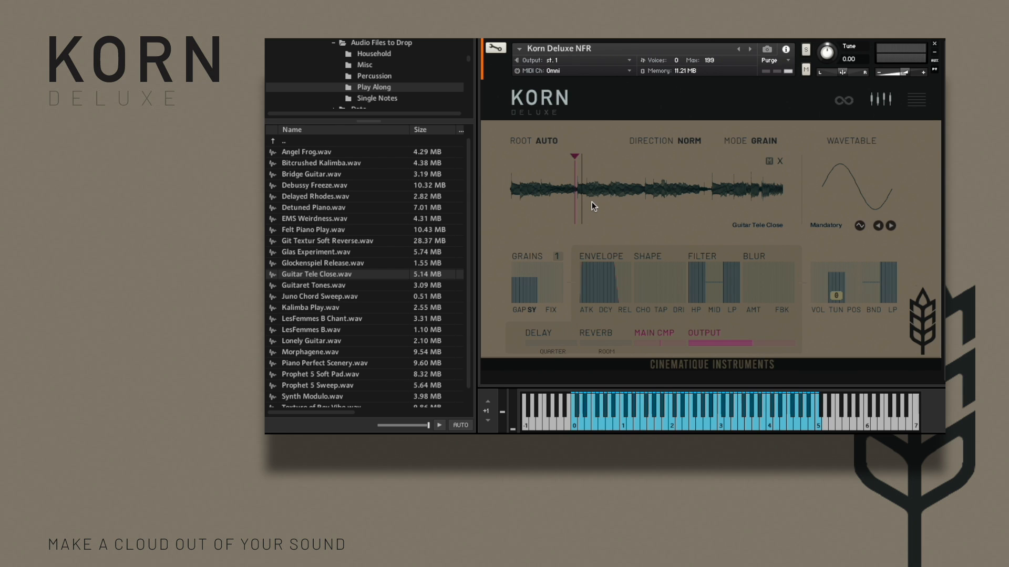
Switch the sample's root setting to manual with D# 0 as the root note
left_click(554, 142)
left_click_drag(606, 124, 607, 120)
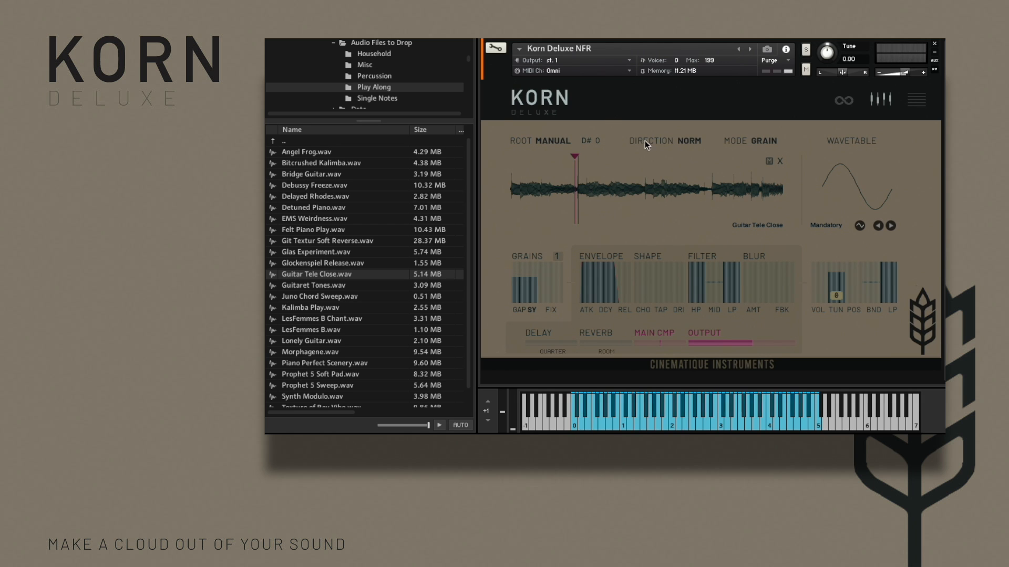
Try the reversed playback direction and sample mode, and restore normal direction and grain mode
left_click(689, 141)
left_click(692, 141)
left_click(767, 143)
left_click(690, 141)
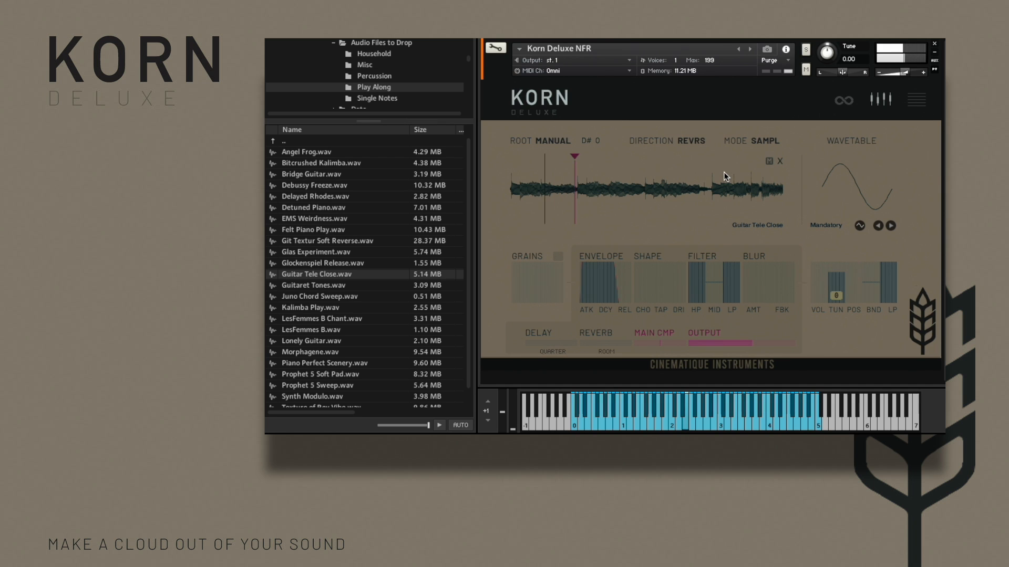
left_click(689, 145)
left_click(765, 142)
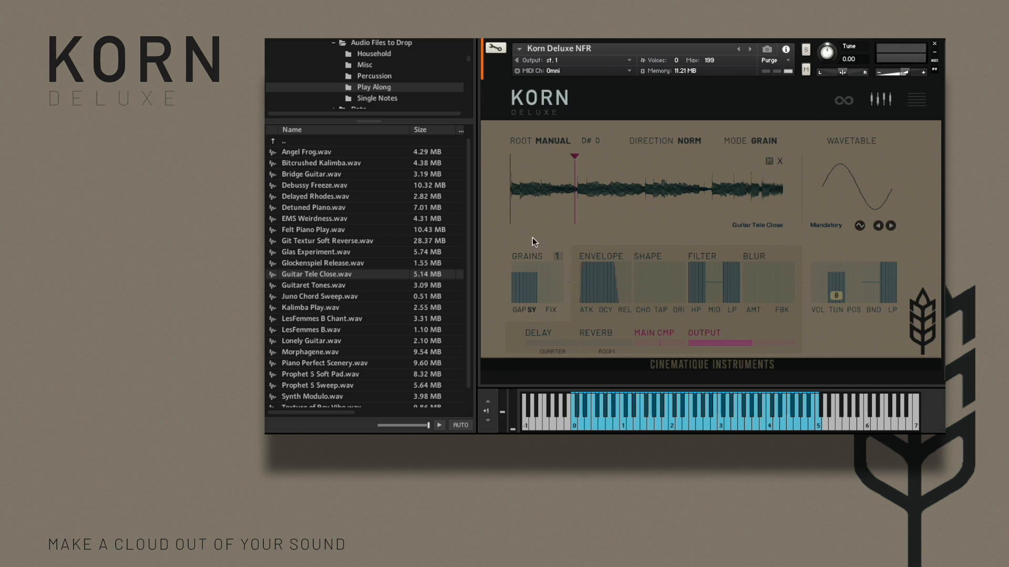
Adjust the second grain's transposition in the grain edit view and return to the grain controls
left_click(557, 256)
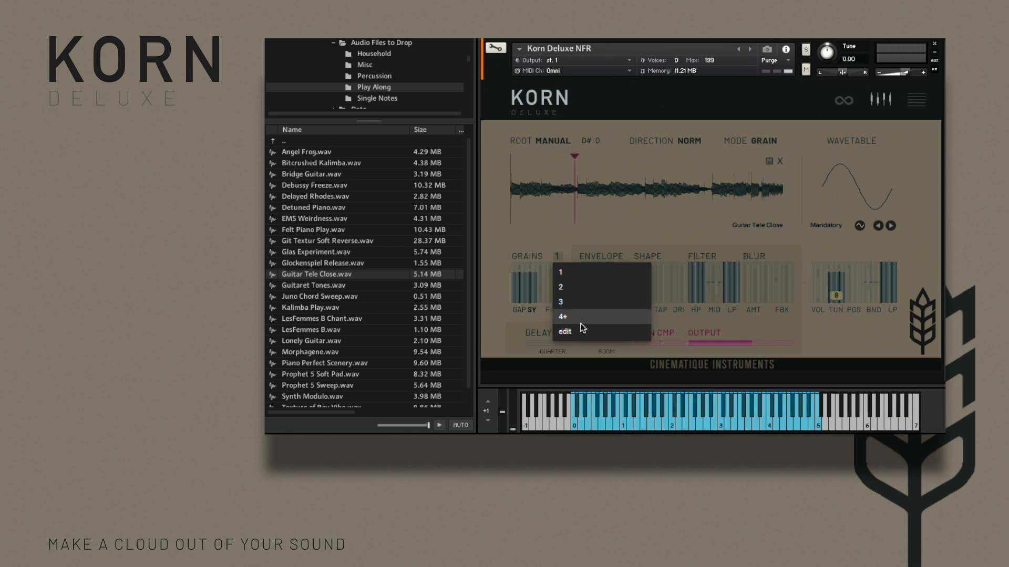
left_click(570, 331)
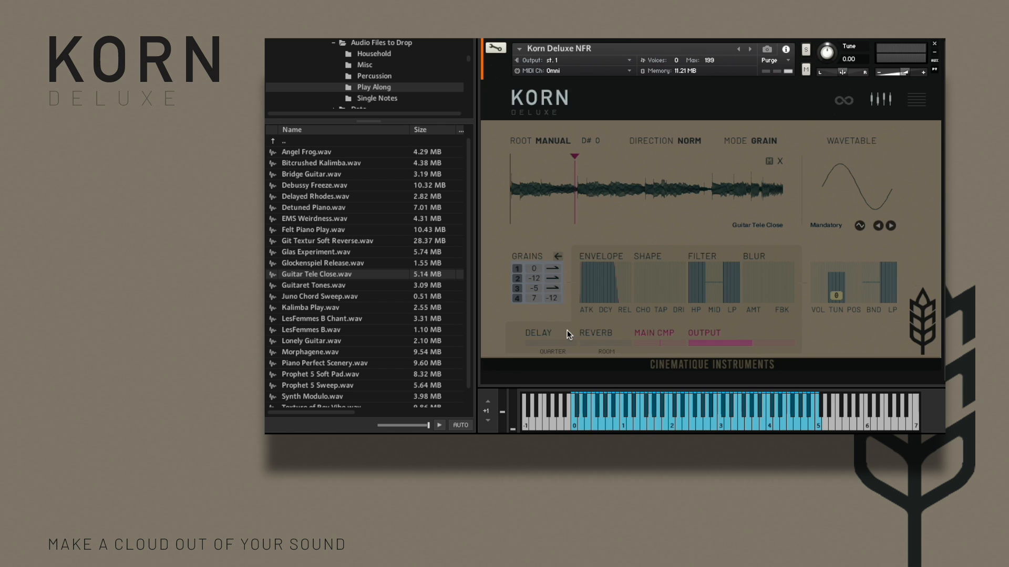
left_click_drag(534, 278, 537, 266)
mouse_move(540, 222)
left_mouse_down()
mouse_move(543, 210)
mouse_move(543, 228)
left_mouse_up()
left_click(557, 255)
Set the number of grains to 2 and view the available gap width modes
left_click(556, 255)
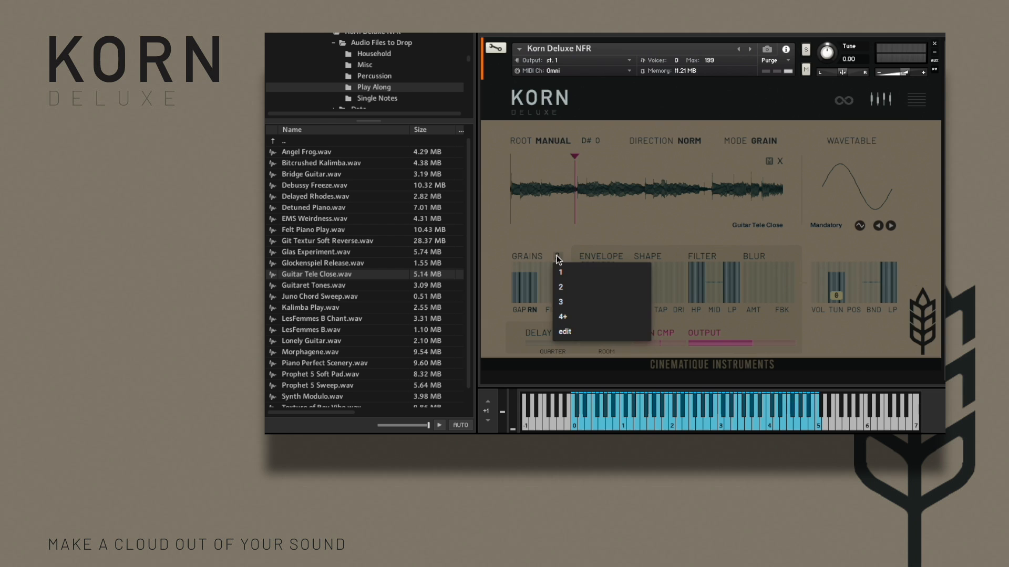
left_click(561, 288)
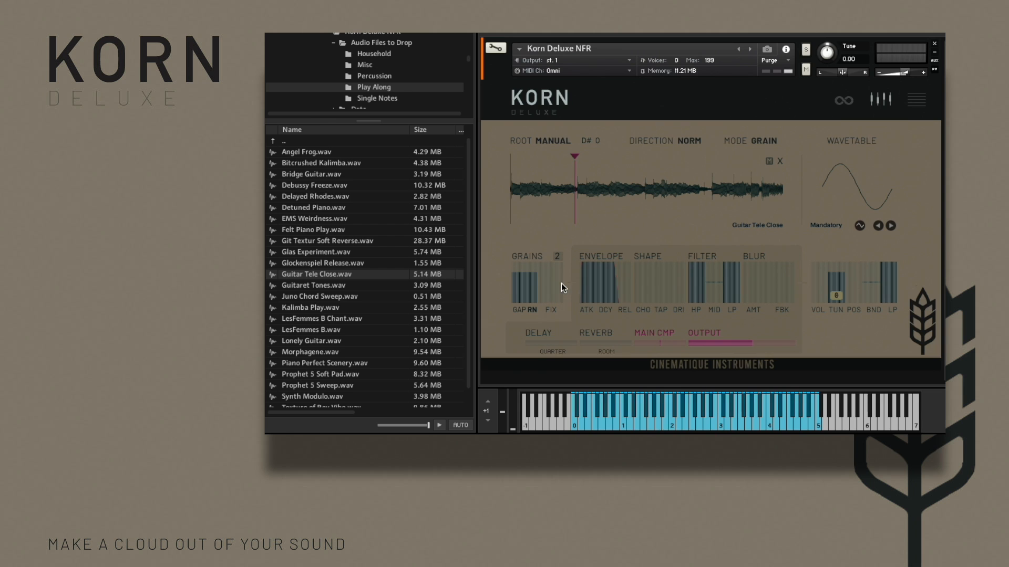
left_click(525, 311)
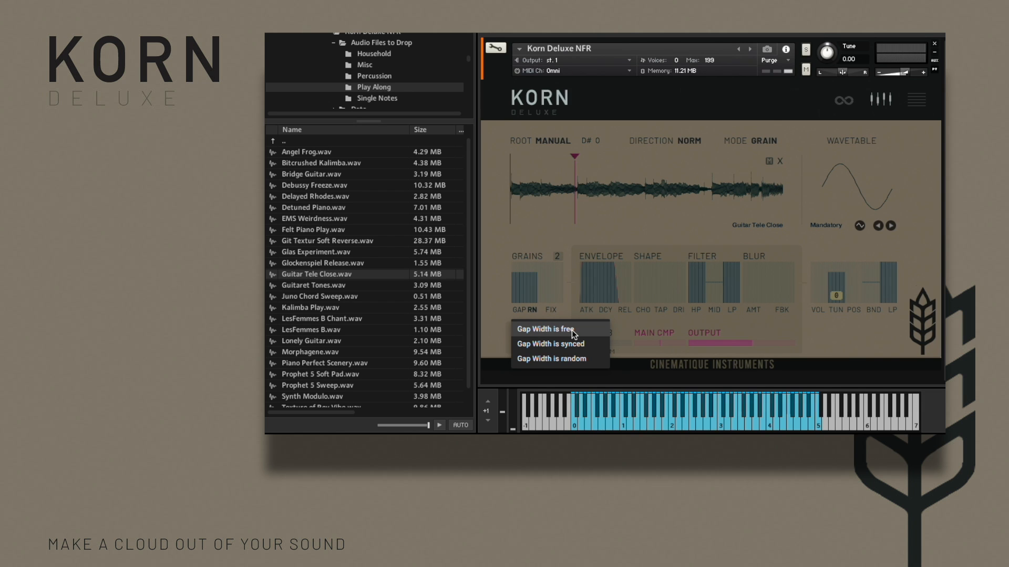
left_click(494, 324)
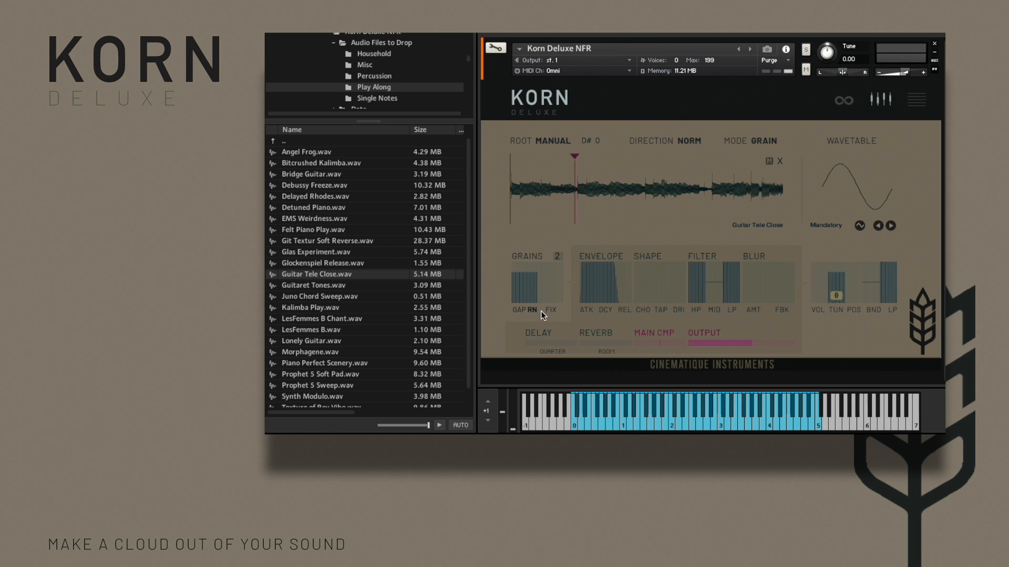
Add a small amount of grain variation and set the gap width mode to synced
left_click(556, 298)
left_click(556, 285)
left_click(553, 288)
left_click(550, 278)
left_click(538, 297)
left_click(530, 310)
left_click(538, 342)
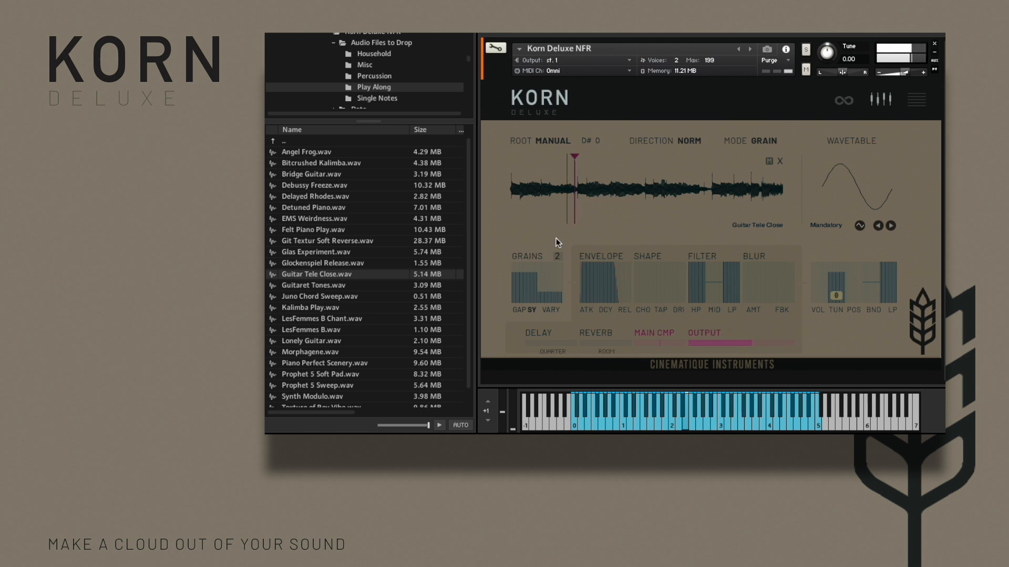
Set the number of grains to 1 and lower the grain variation to fixed
left_click(558, 256)
left_click(562, 273)
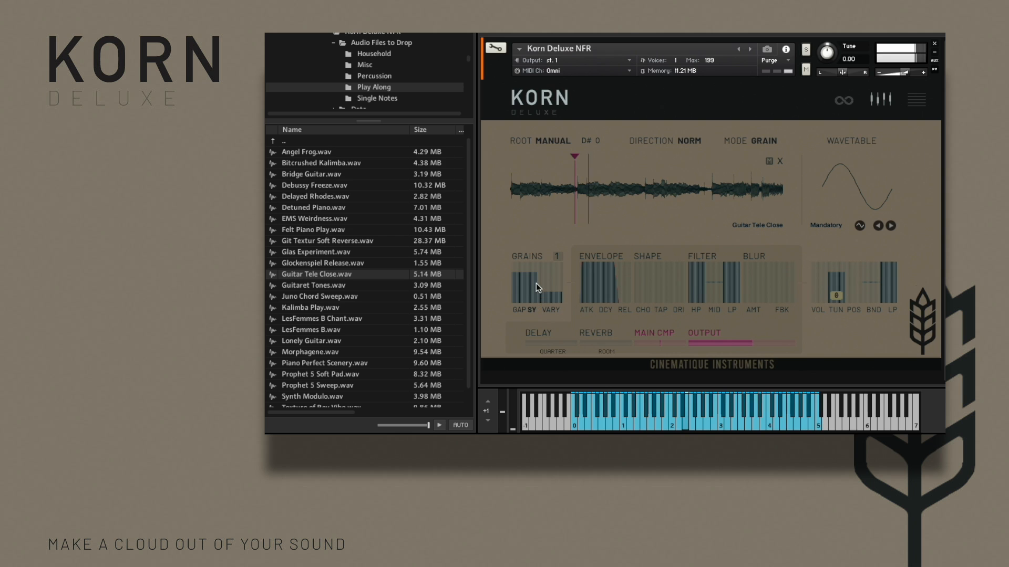
left_click_drag(544, 287, 543, 423)
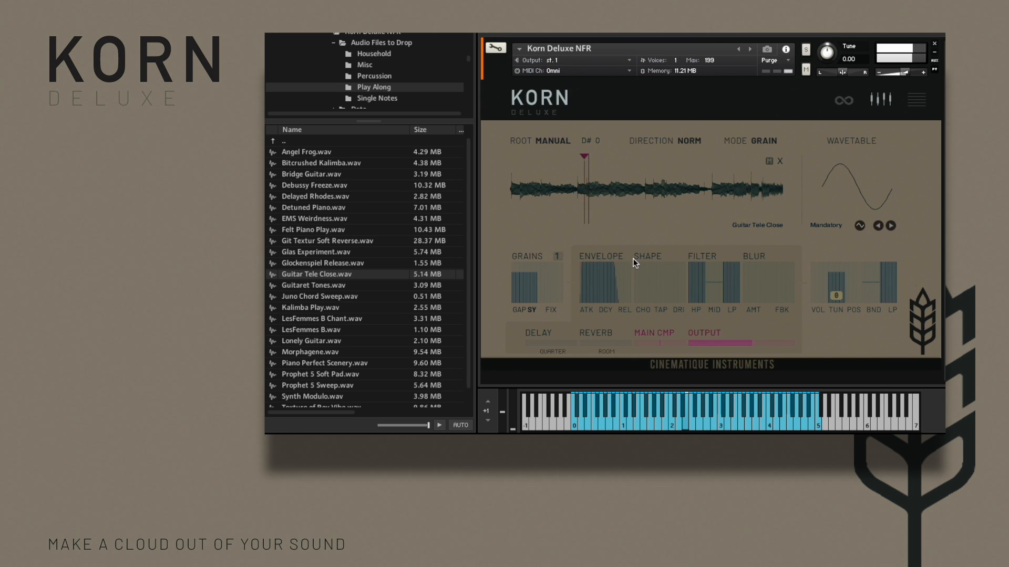
Sweep the grain gap and variation sliders, leaving the gap at about half and the variation slightly above half
left_click_drag(522, 285, 521, 251)
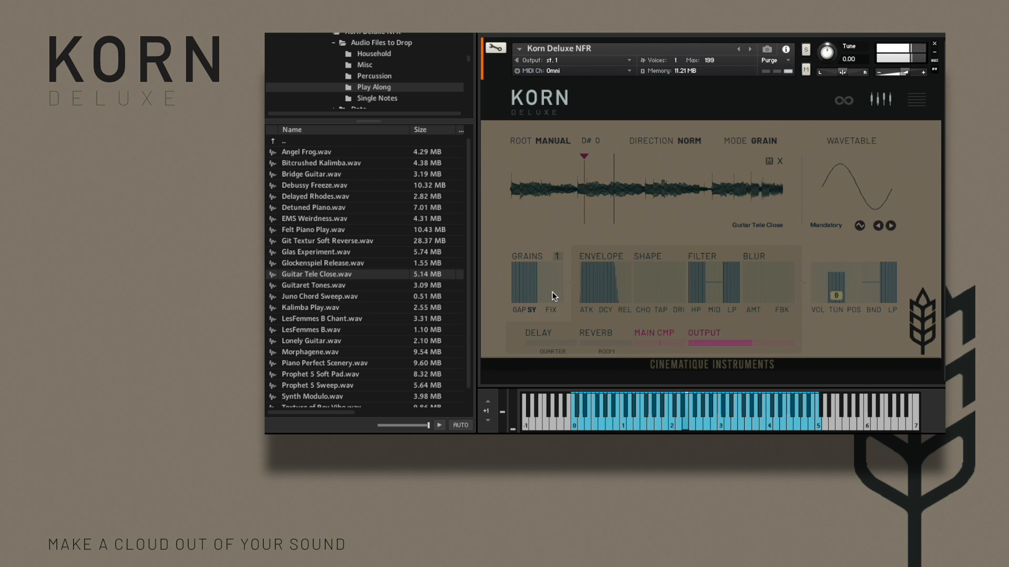
left_click_drag(554, 297, 554, 225)
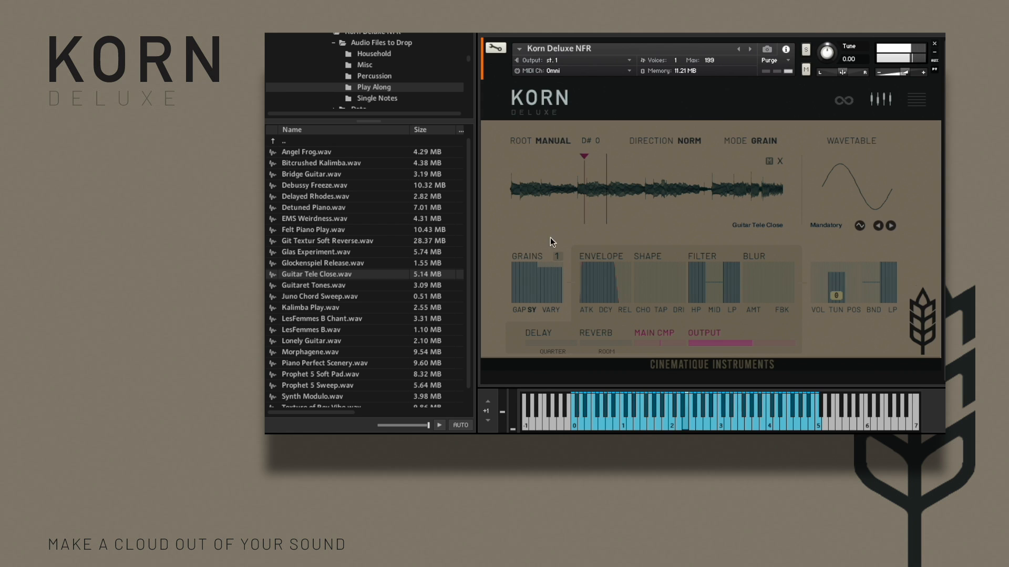
left_click_drag(525, 270, 518, 305)
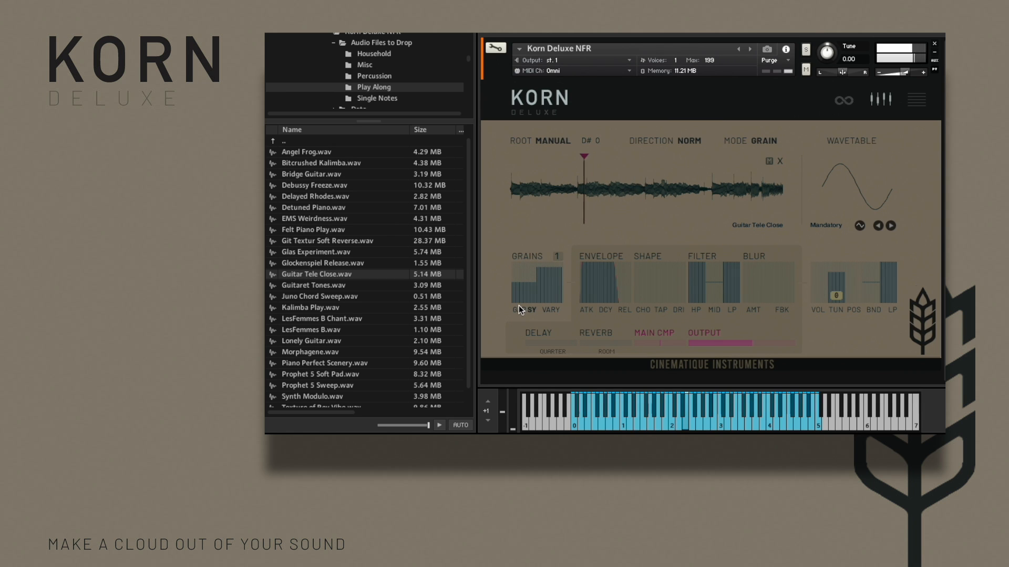
left_click_drag(562, 278, 550, 302)
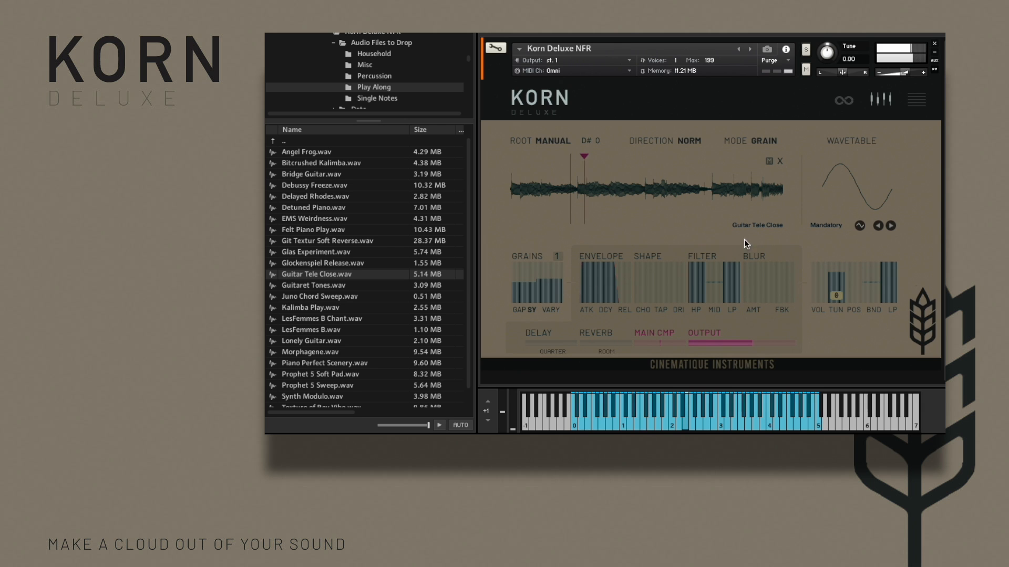
Lengthen the envelope's attack and release, and raise the Shape chorus to full
left_click_drag(590, 286, 599, 270)
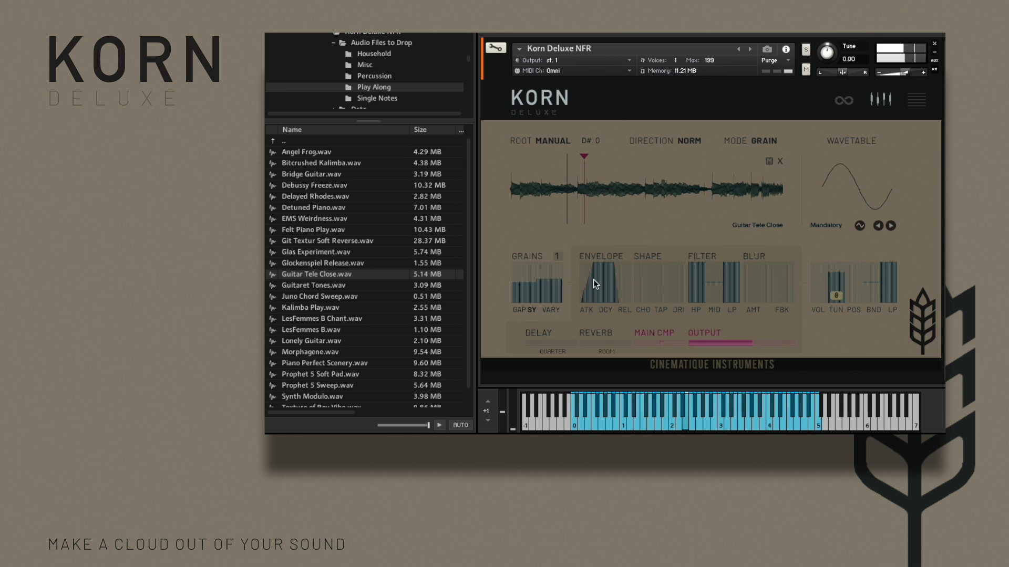
left_click_drag(616, 286, 631, 263)
left_click_drag(638, 260, 632, 185)
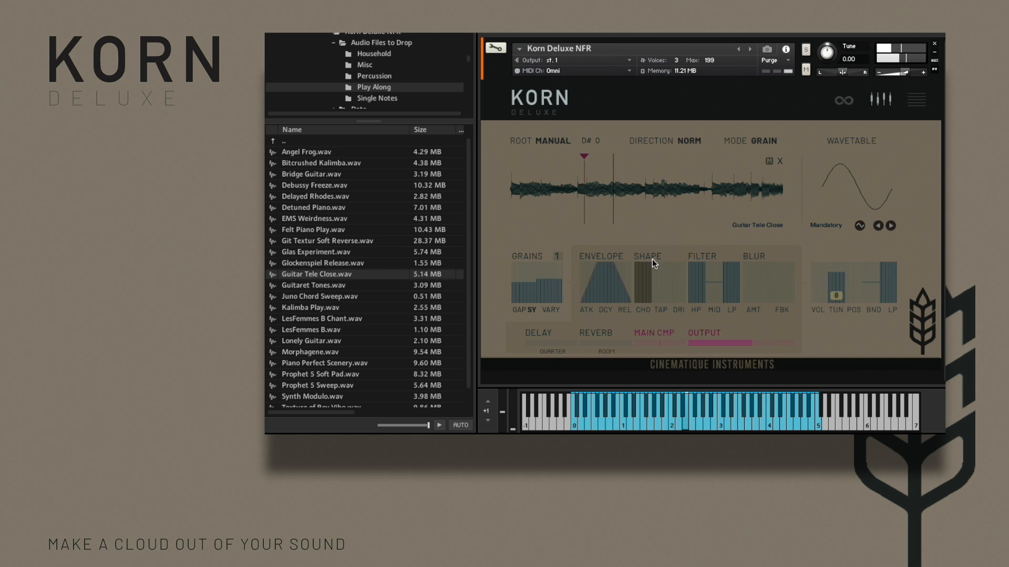
left_click_drag(593, 296, 590, 303)
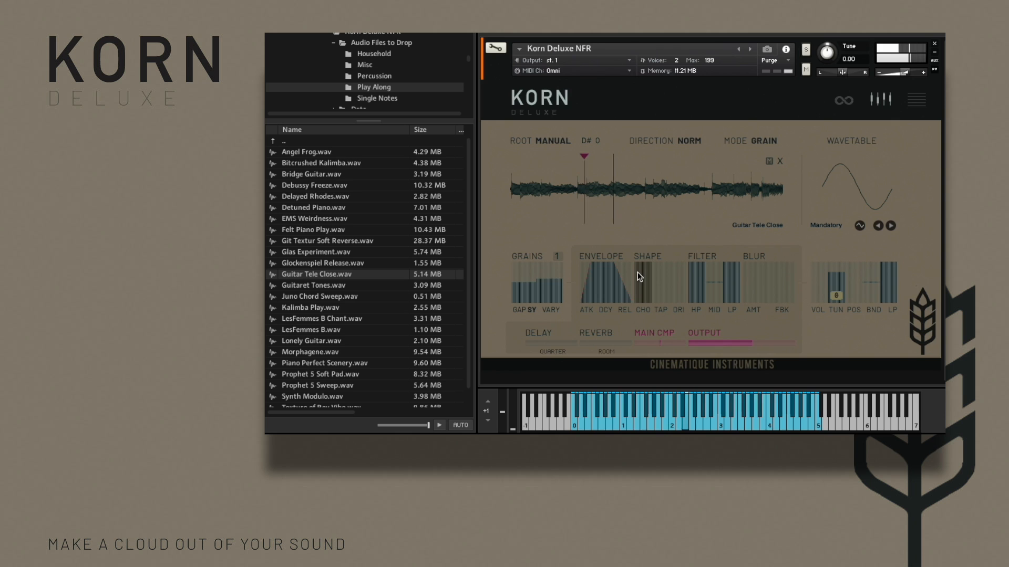
Try out the Shape section's tape and drive amounts and the low-pass filter
left_click_drag(642, 272, 660, 290)
mouse_move(657, 238)
left_mouse_down()
mouse_move(655, 207)
mouse_move(658, 355)
left_mouse_up()
mouse_move(672, 298)
left_mouse_down()
mouse_move(677, 58)
mouse_move(677, 362)
left_mouse_up()
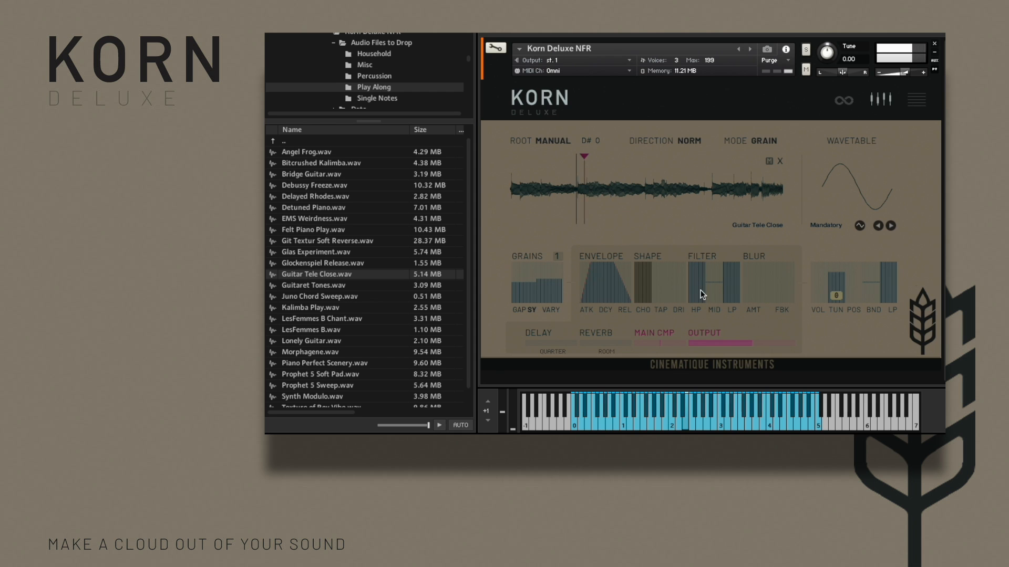
mouse_move(726, 285)
left_mouse_down()
mouse_move(711, 296)
mouse_move(727, 281)
left_mouse_up()
Set the blur amount to about two thirds with a low feedback amount
left_click_drag(761, 299, 755, 241)
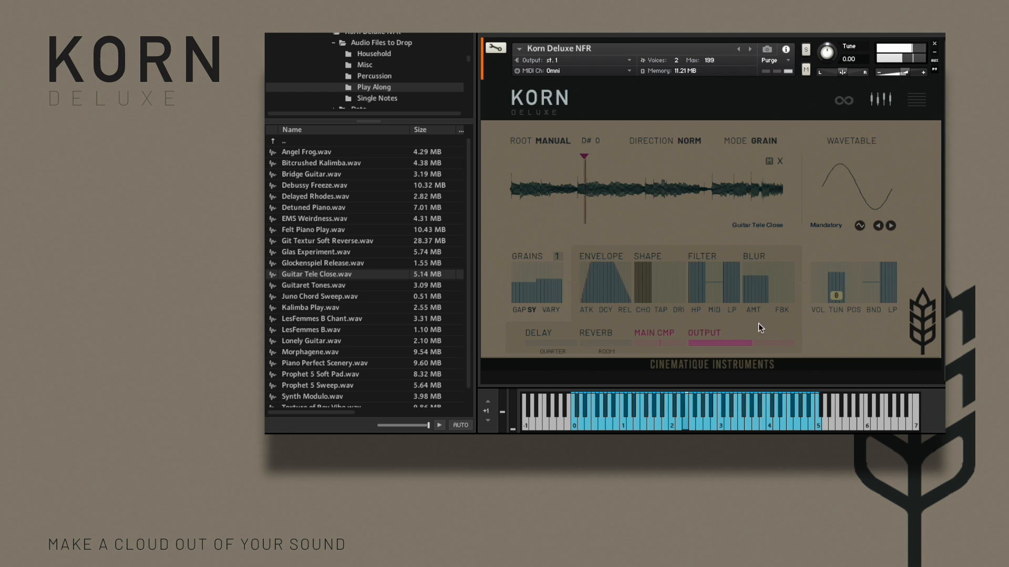
mouse_move(787, 280)
left_mouse_down()
mouse_move(782, 230)
mouse_move(776, 267)
left_mouse_up()
Set the reverb type to Clouds and raise the delay and reverb levels to a little over half
left_click(608, 350)
left_click(617, 381)
Readjust the envelope's attack and set the number of grains to 2
left_click_drag(586, 288, 595, 272)
left_click(557, 257)
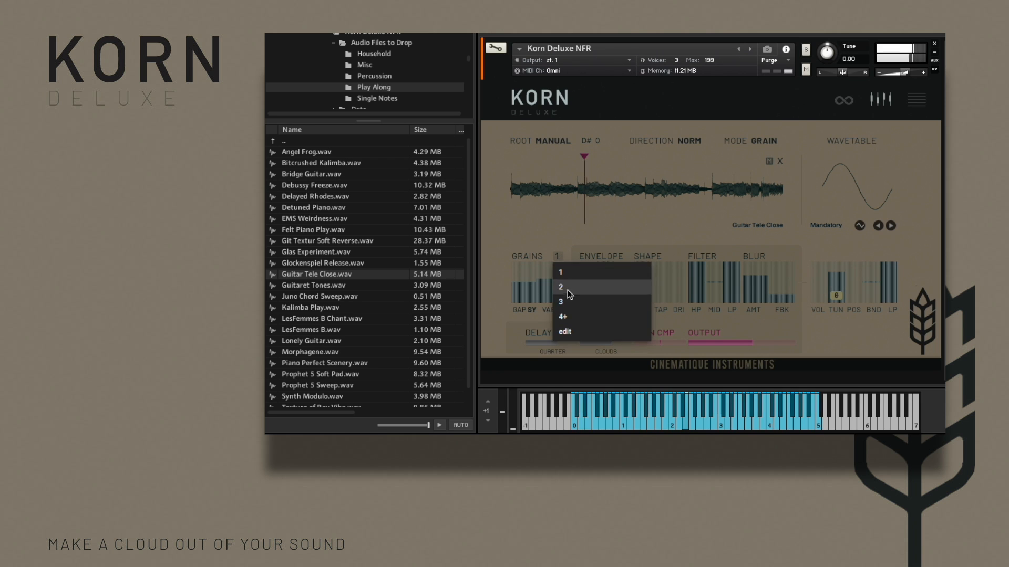
left_click(568, 290)
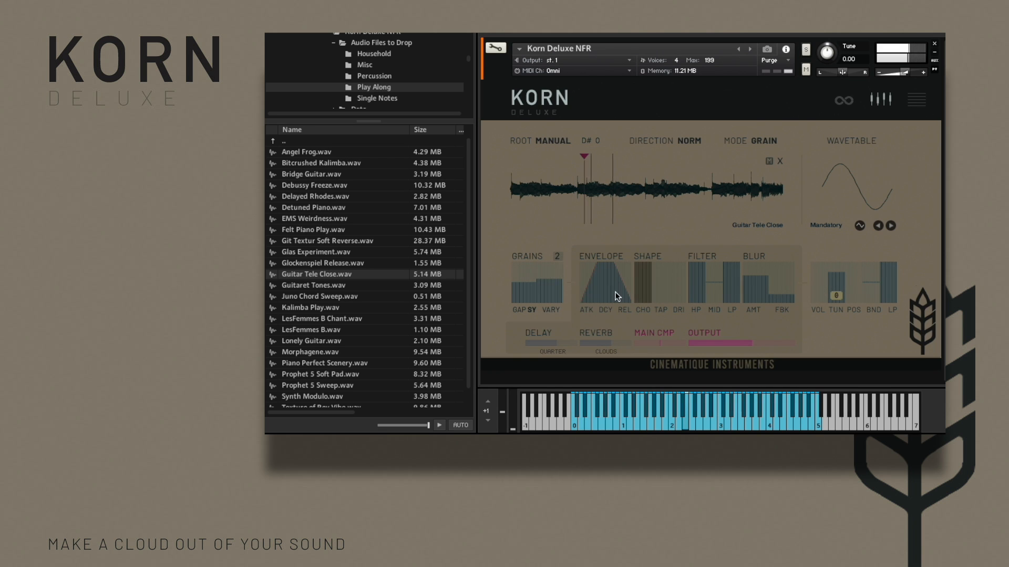
Look over the individual grain tuning settings and raise the output level to about three quarters
left_click(558, 257)
left_click(568, 330)
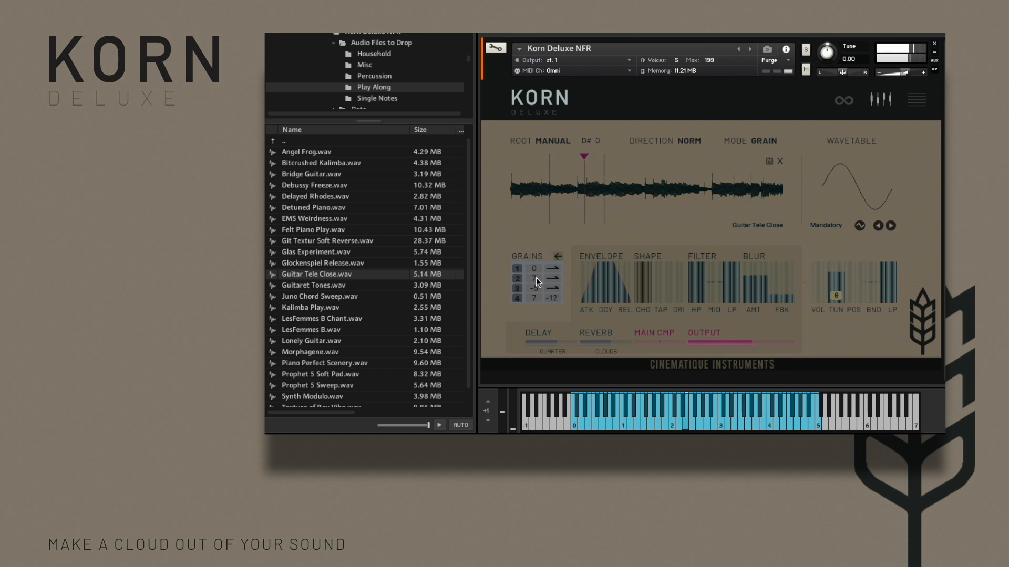
left_click(558, 256)
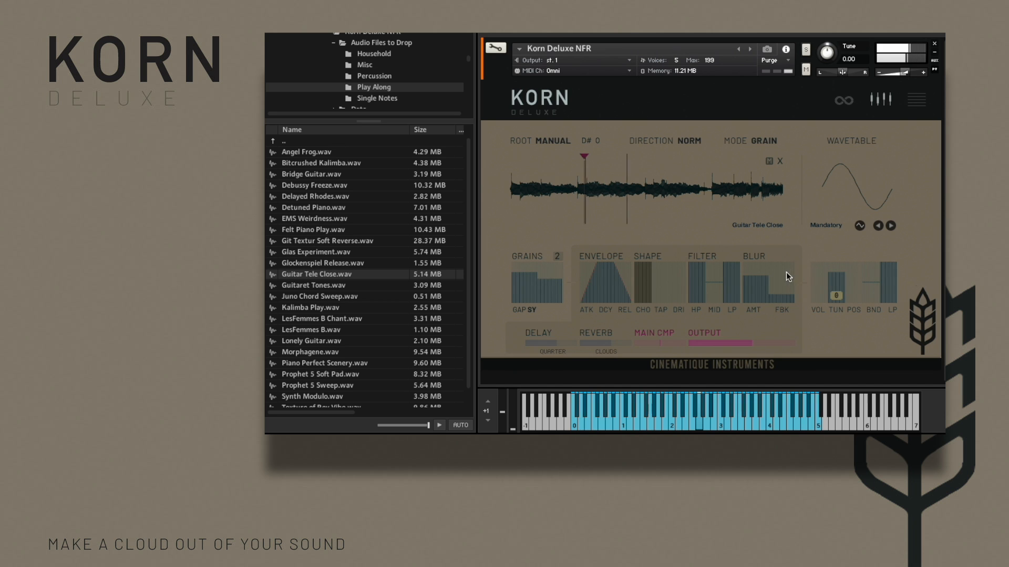
left_click_drag(764, 342, 787, 343)
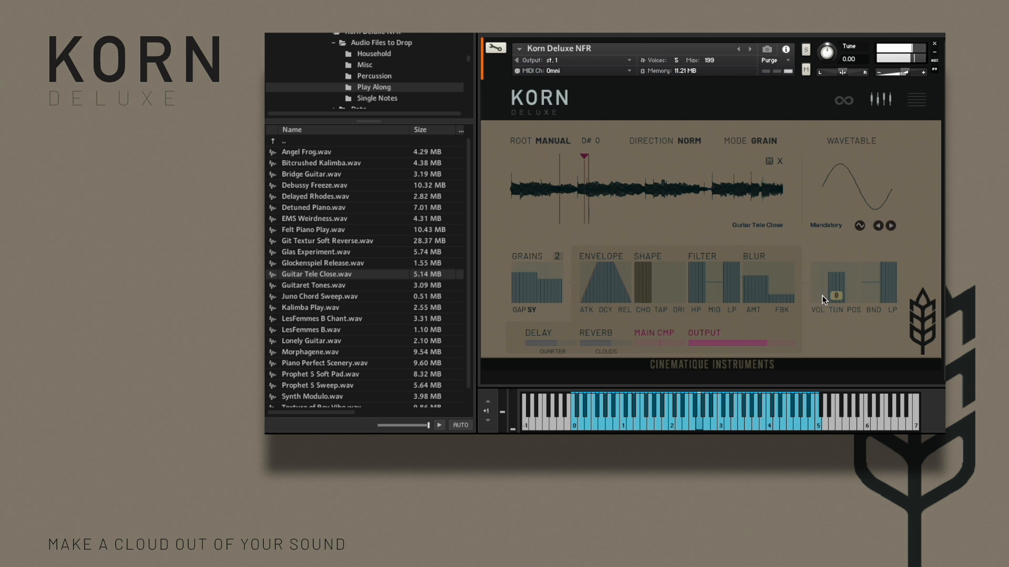
Raise the wavetable layer's volume to full and set its tuning to -12
left_click_drag(821, 293, 821, 219)
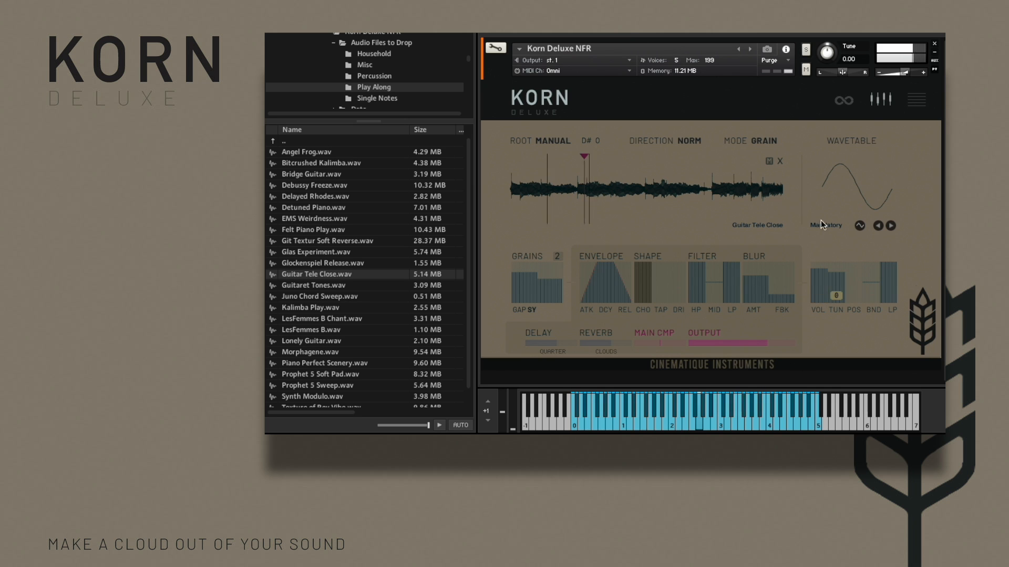
left_click(891, 226)
left_click(890, 226)
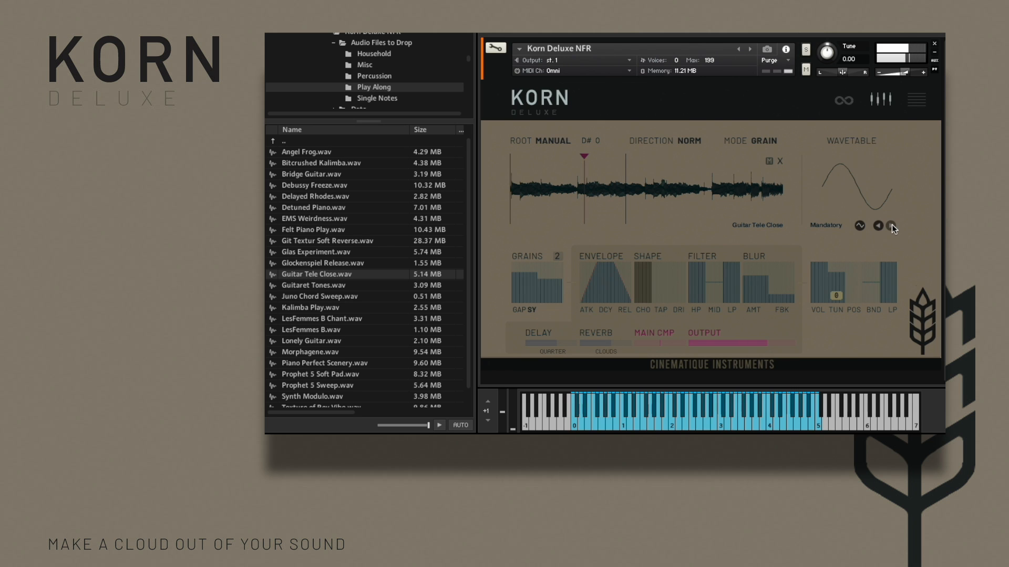
mouse_move(816, 292)
left_mouse_down()
mouse_move(815, 315)
mouse_move(818, 291)
left_mouse_up()
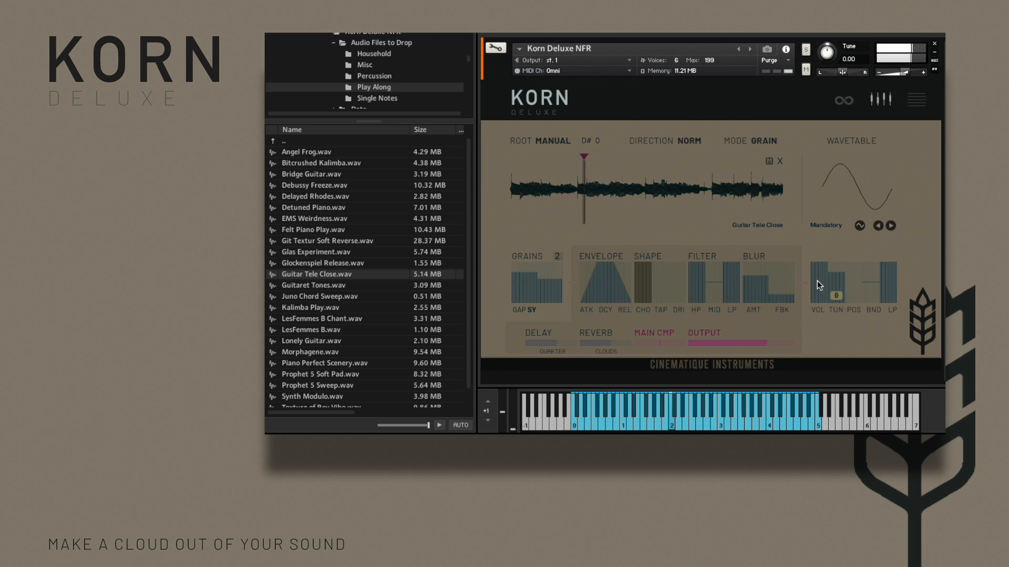
left_click_drag(839, 279, 842, 298)
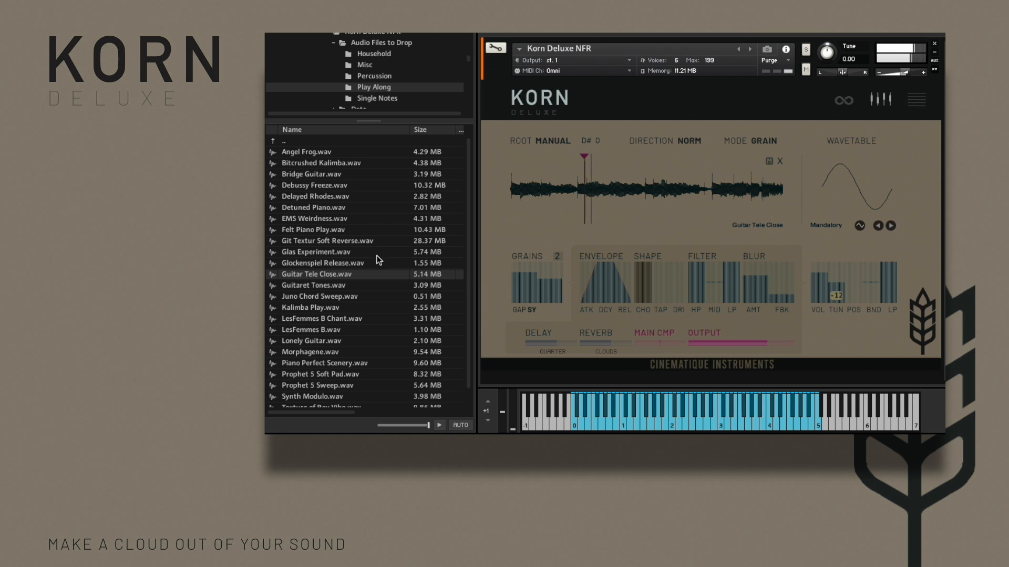
Load Record Vinyl.wav from the Household folder and set the wavetable's tuning to 0 with a lowered low-pass filter
scroll(337, 108, "up", 1)
left_click(373, 78)
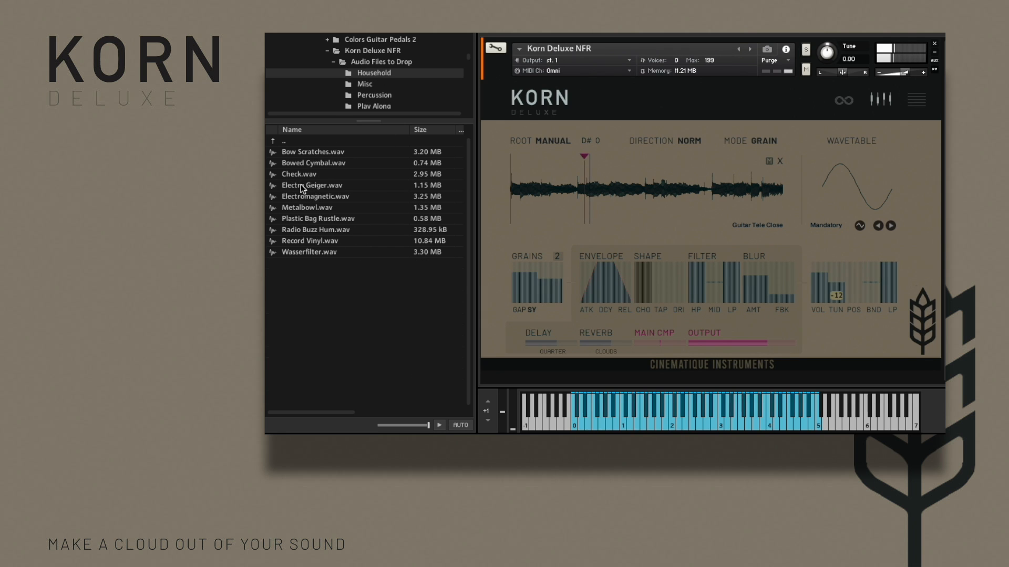
left_click_drag(301, 242, 615, 215)
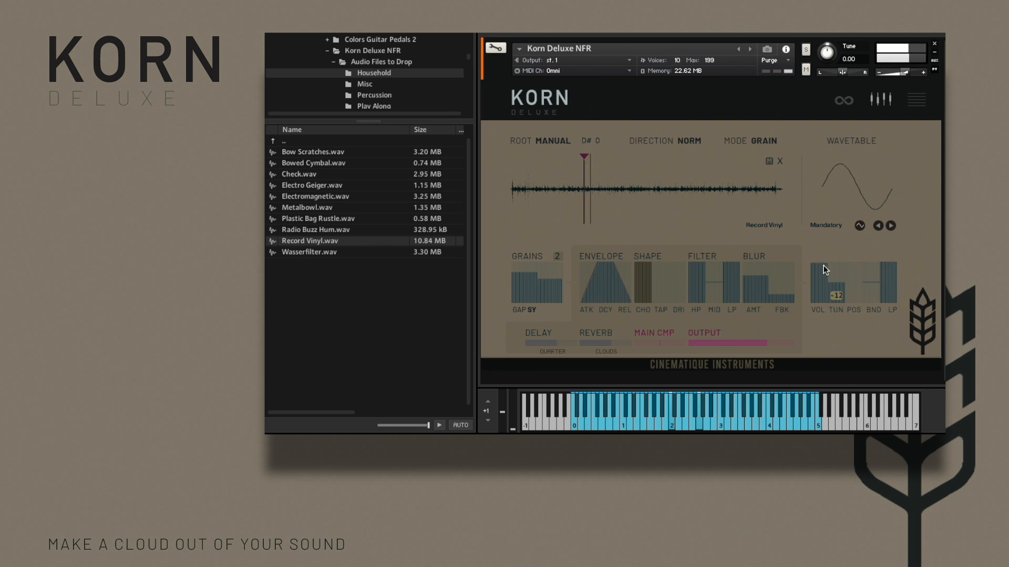
left_click_drag(828, 282, 839, 267)
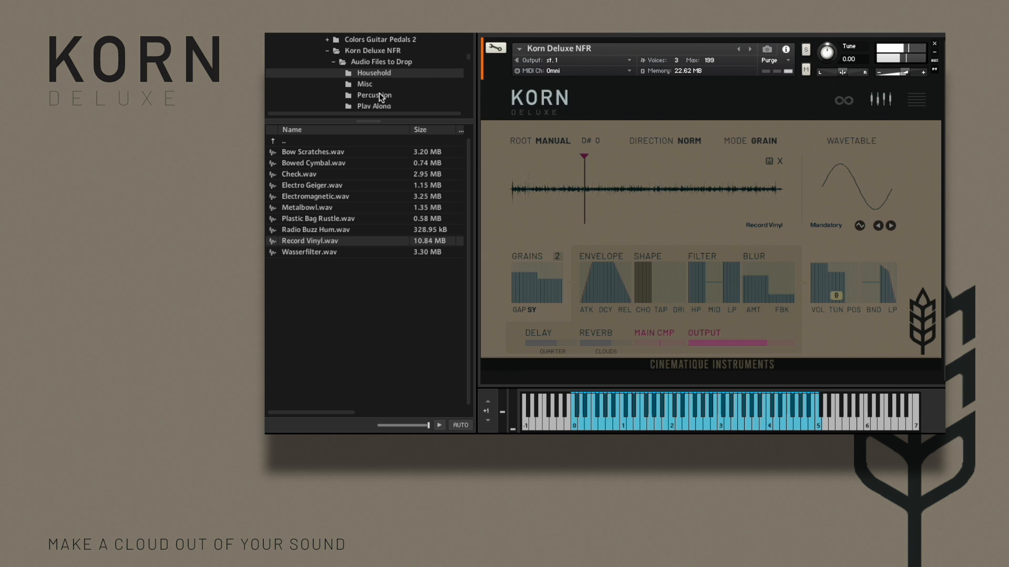
Load Kalimba Play.wav from the Play Along folder and set its root manually to A -12
scroll(382, 95, "down", 2)
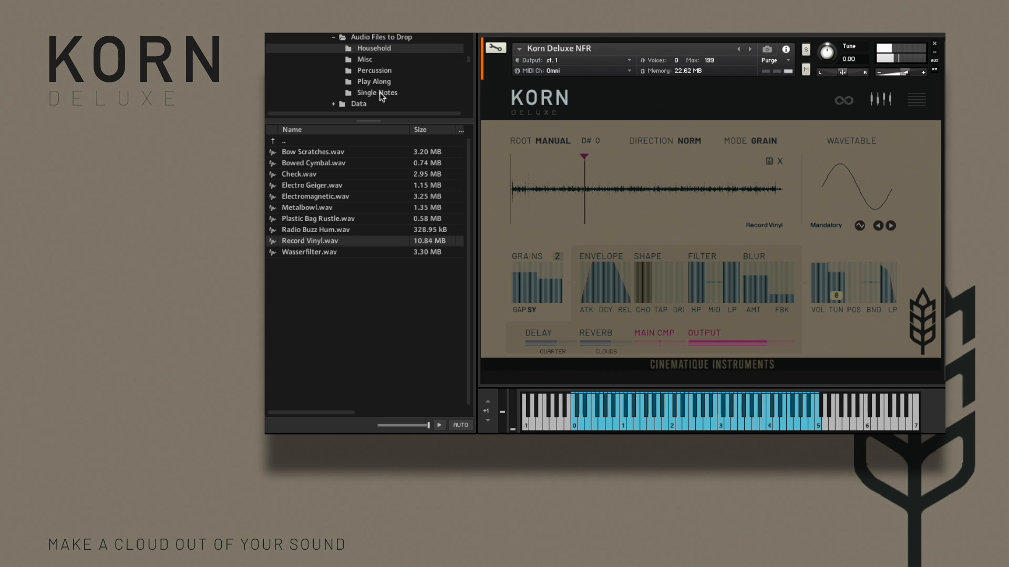
left_click(378, 81)
left_click_drag(336, 307, 594, 204)
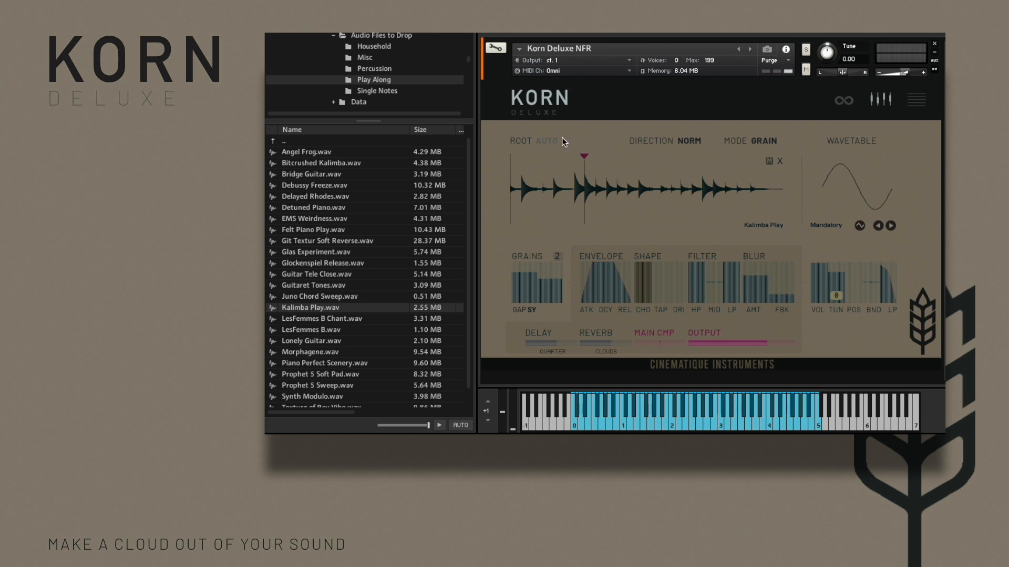
left_click_drag(606, 143, 607, 136)
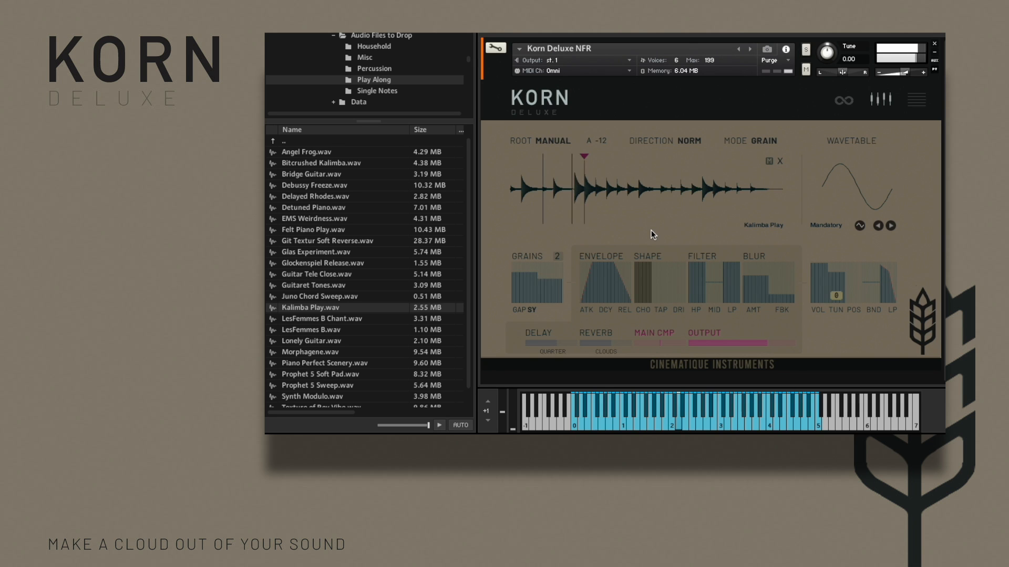
Lower the blur amount to about a quarter and reduce the wavetable's volume to about half
left_click_drag(758, 290, 757, 311)
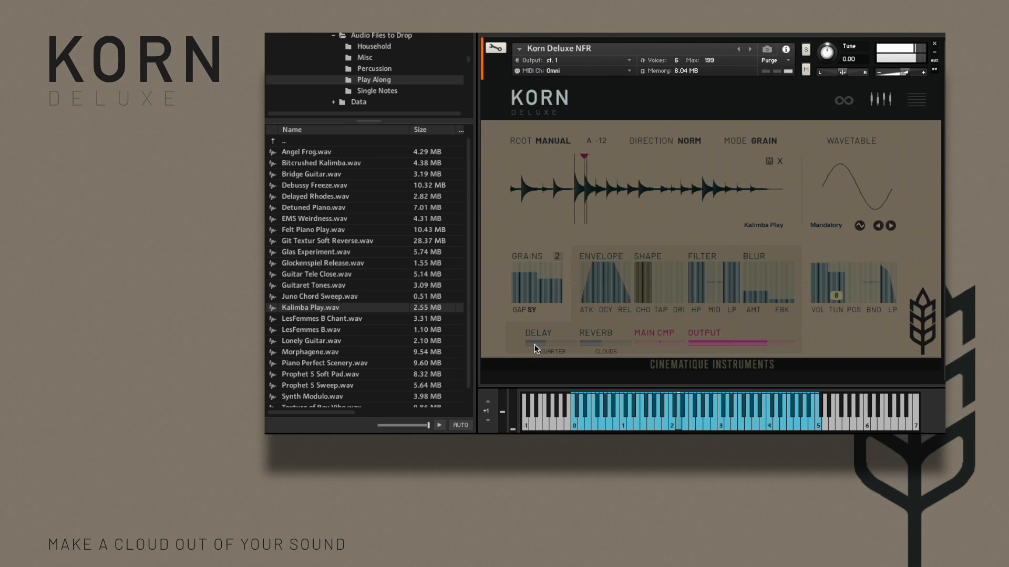
left_click_drag(824, 285, 818, 315)
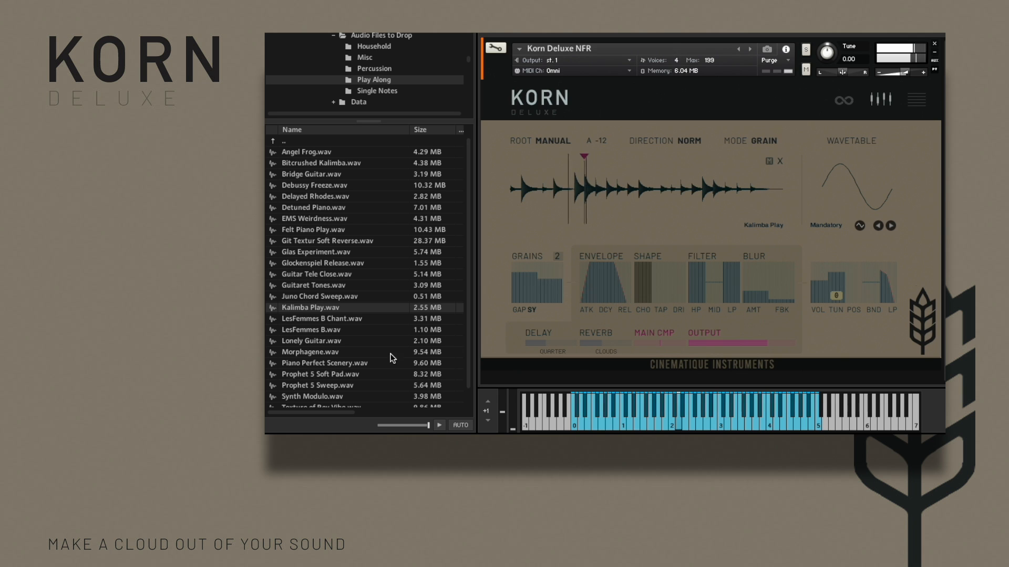
Load Piano Perfect Scenery.wav from the Play Along folder and set its manual root to A# -12
left_click_drag(357, 359, 629, 210)
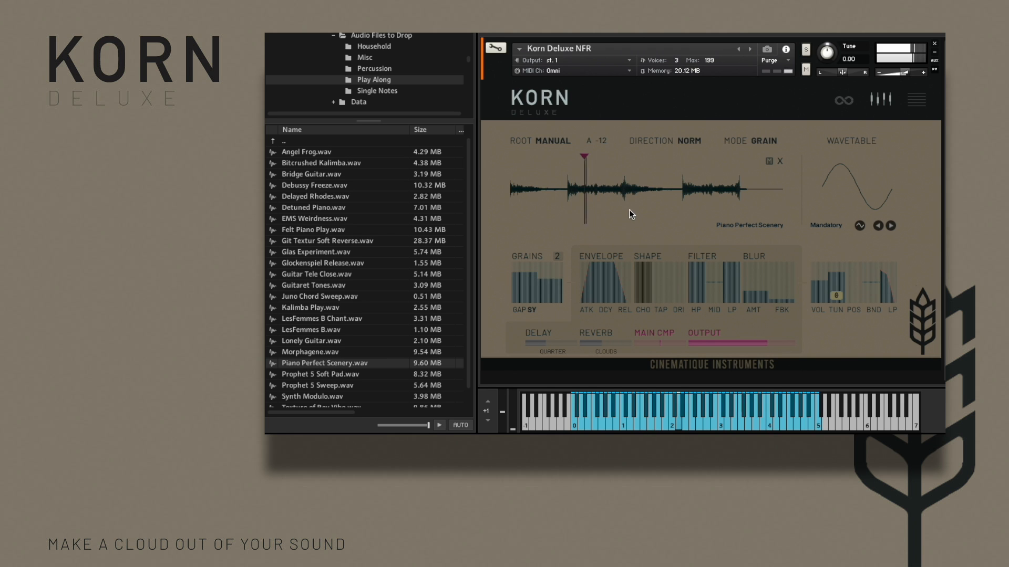
left_click(557, 140)
left_click(554, 140)
left_click_drag(606, 126, 606, 123)
Set the number of grains to 1 and switch the grain gap from synced to FR
left_click(557, 256)
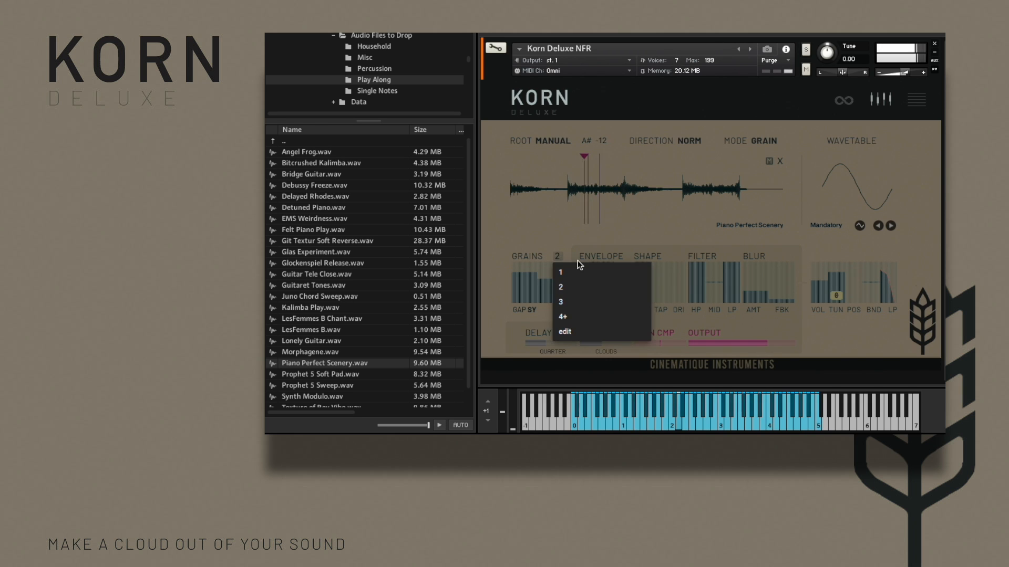
left_click(578, 267)
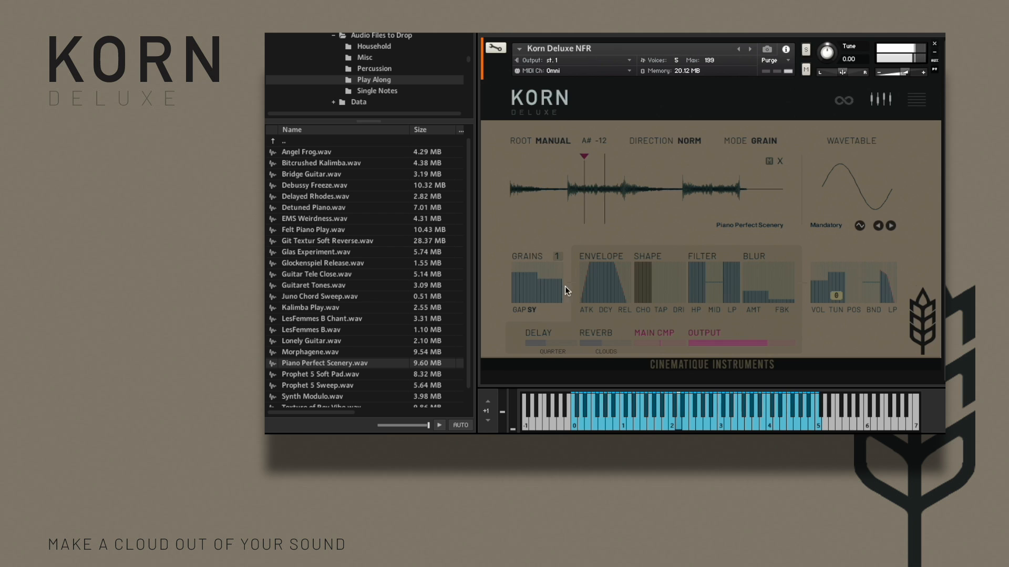
left_click(528, 309)
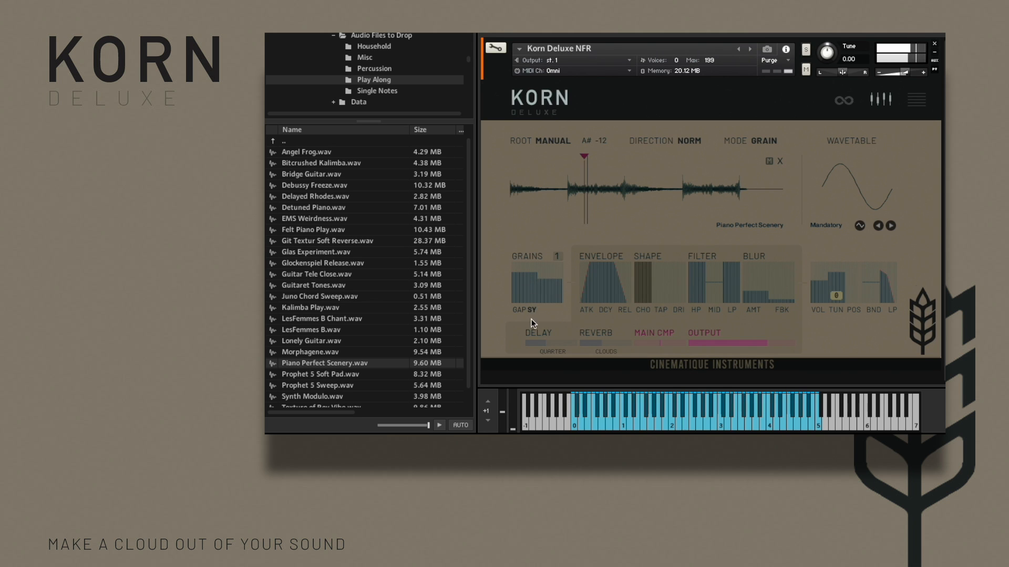
left_click(528, 310)
left_click(531, 327)
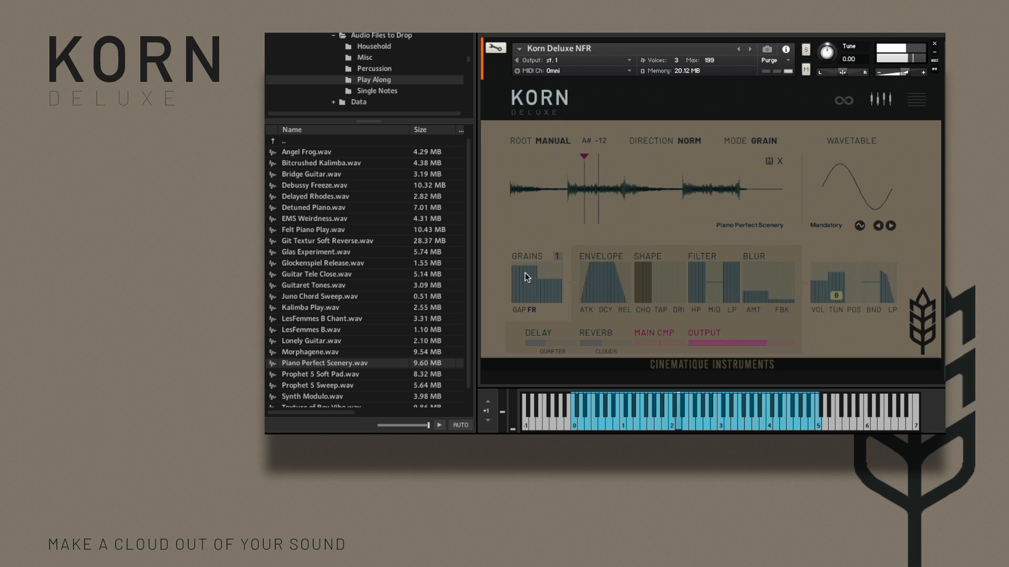
Raise the grain gap to full with a lower variation amount and set the direction to REVRS
mouse_move(525, 271)
left_mouse_down()
mouse_move(547, 288)
mouse_move(546, 301)
left_mouse_up()
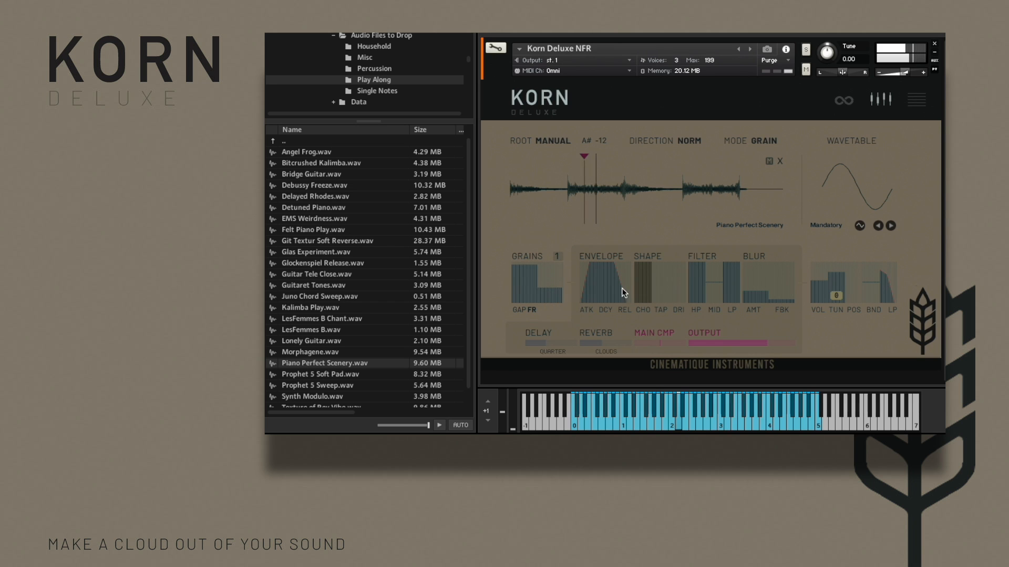
left_click(681, 143)
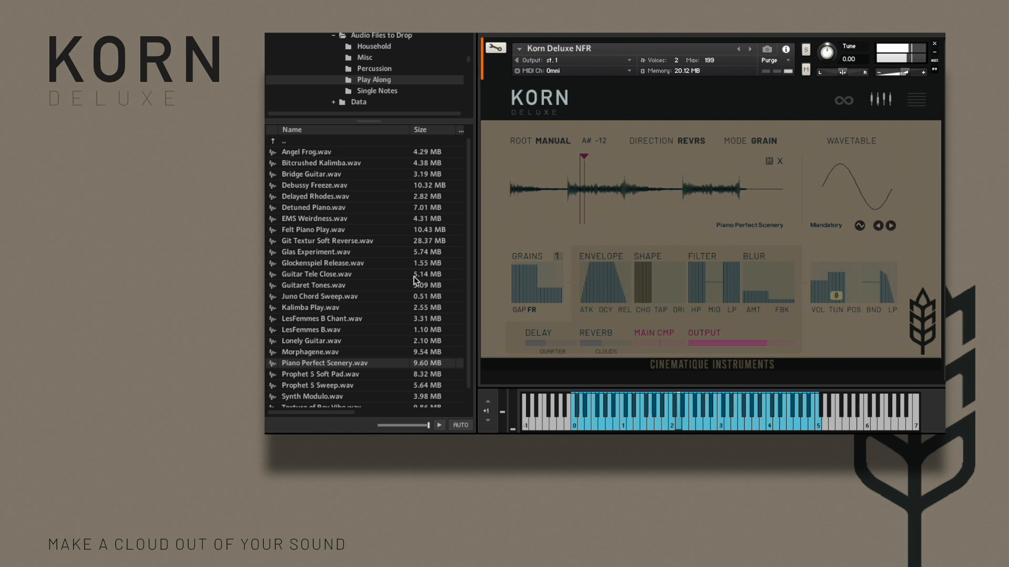
Load Glockenspiel.wav from the Single Notes folder with root D 12 and move the play position close to the sample's start
left_click(385, 92)
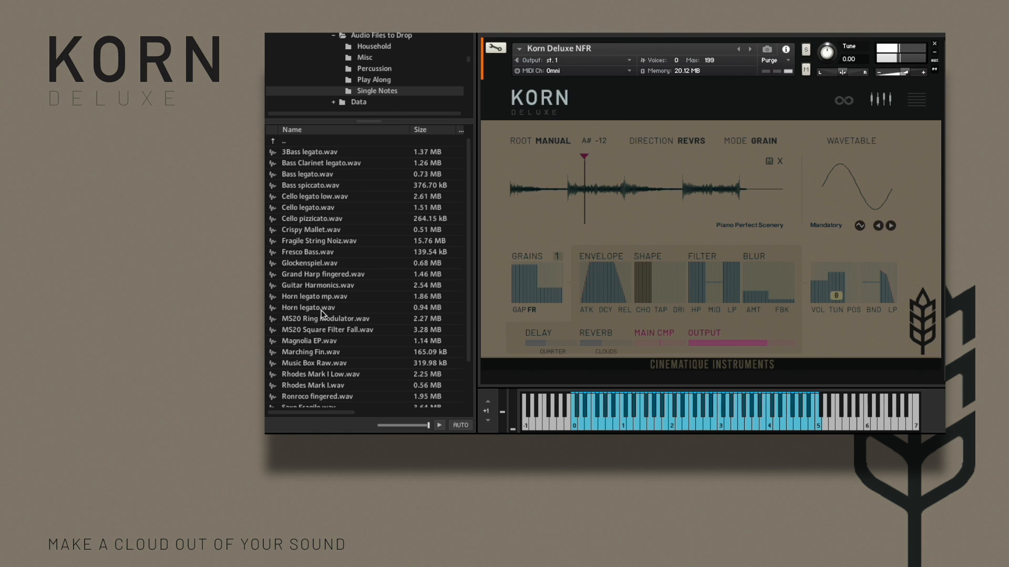
left_click_drag(315, 260, 588, 180)
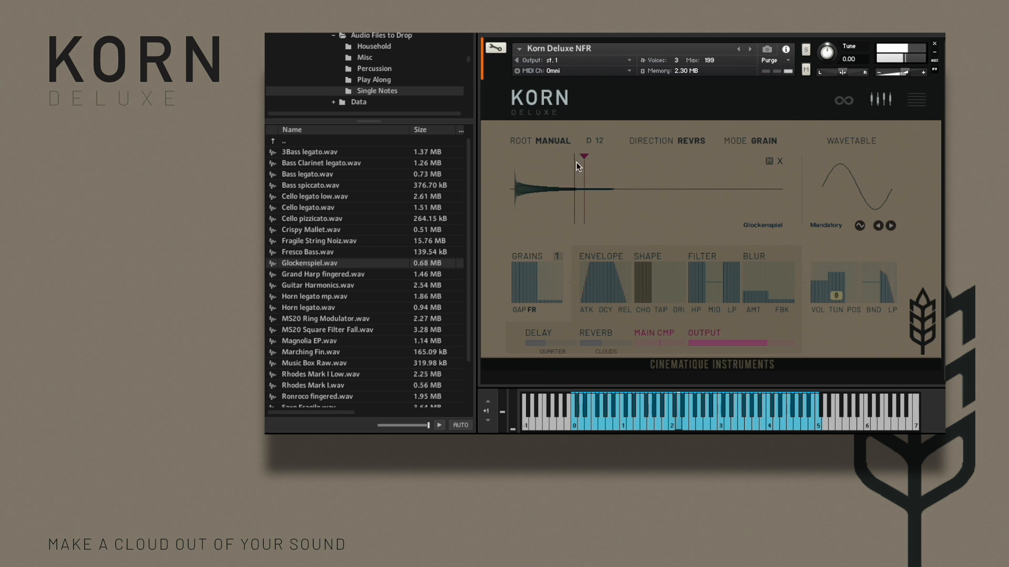
mouse_move(581, 156)
left_mouse_down()
mouse_move(480, 185)
mouse_move(481, 203)
left_mouse_up()
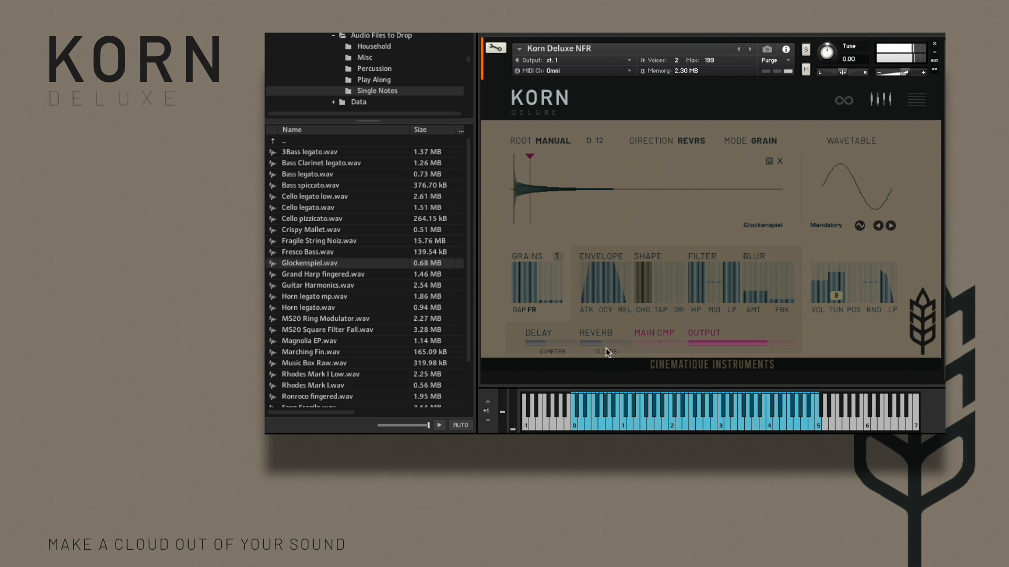
Set the delay time to EIGHTH TR and the number of grains to 4
left_click(563, 350)
left_click(552, 412)
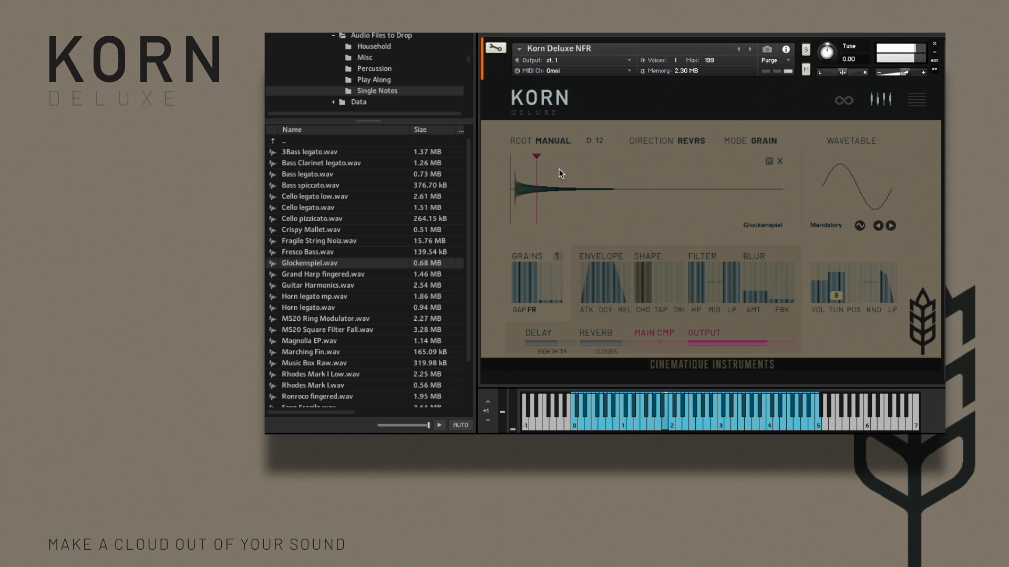
left_click(556, 256)
left_click(582, 330)
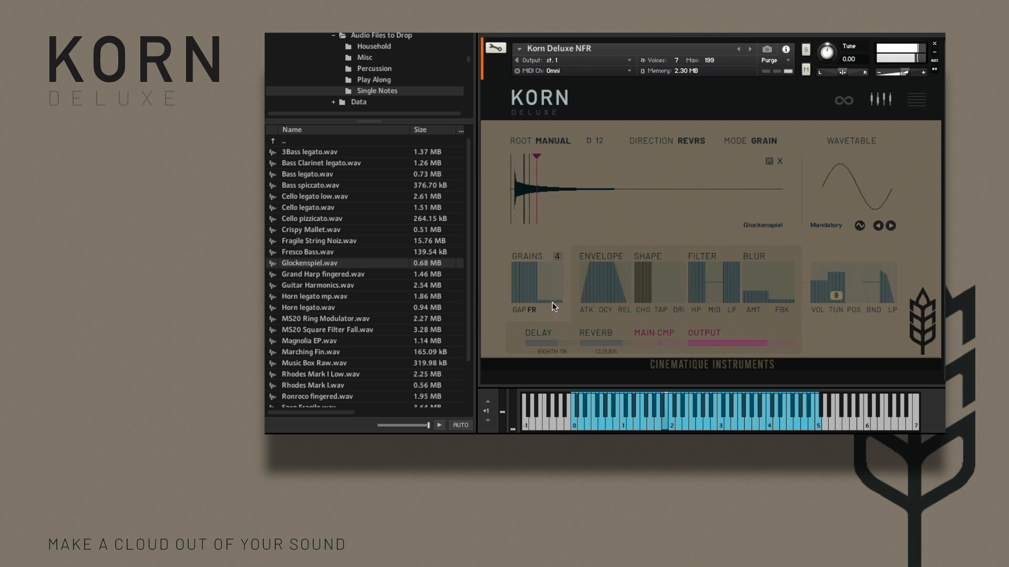
Set the fourth grain's pitch to 12 and move the play position to about a quarter of the sample
left_click(556, 256)
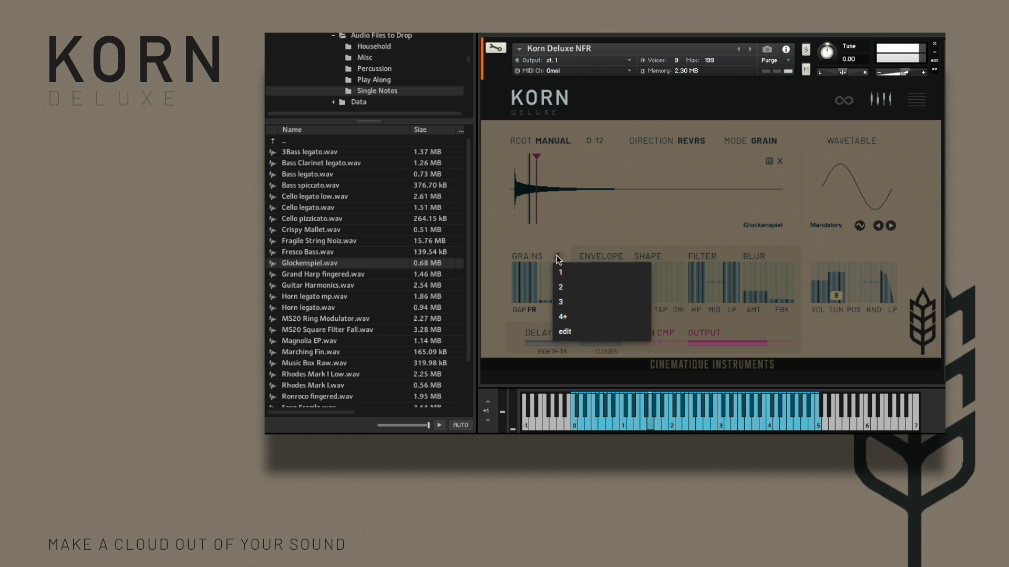
left_click(567, 330)
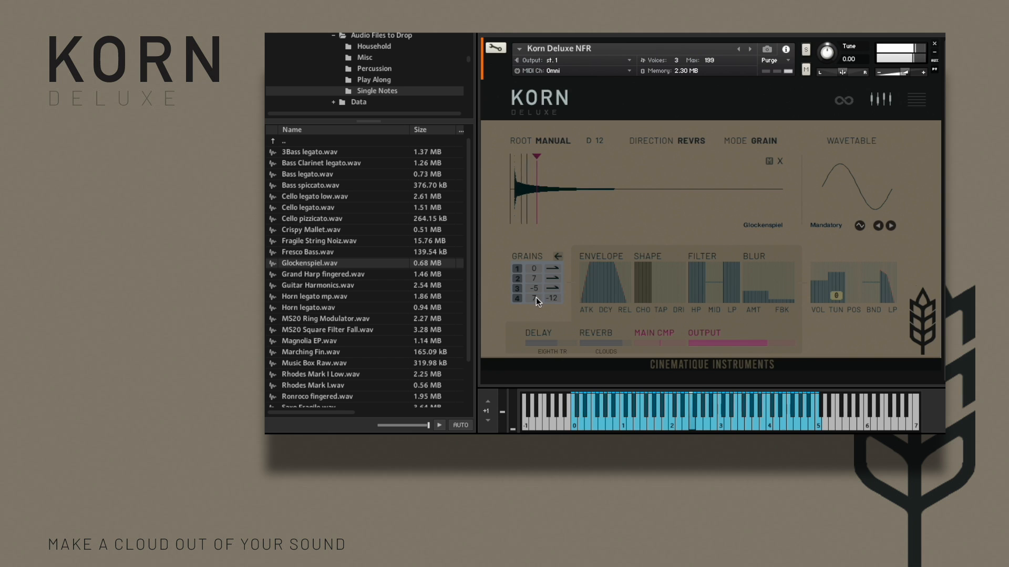
left_click_drag(535, 298, 541, 287)
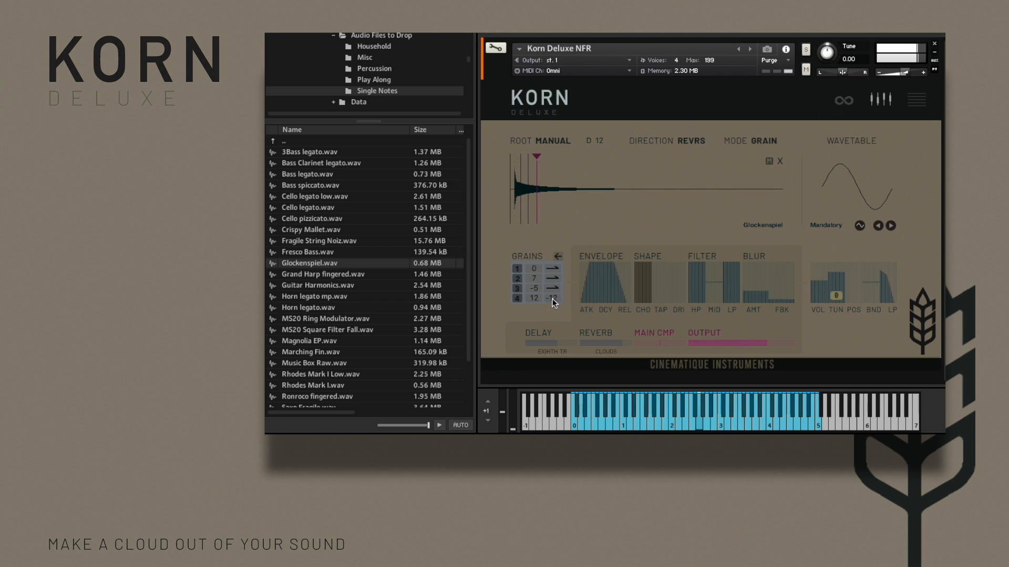
mouse_move(539, 159)
left_mouse_down()
mouse_move(606, 156)
mouse_move(634, 176)
left_mouse_up()
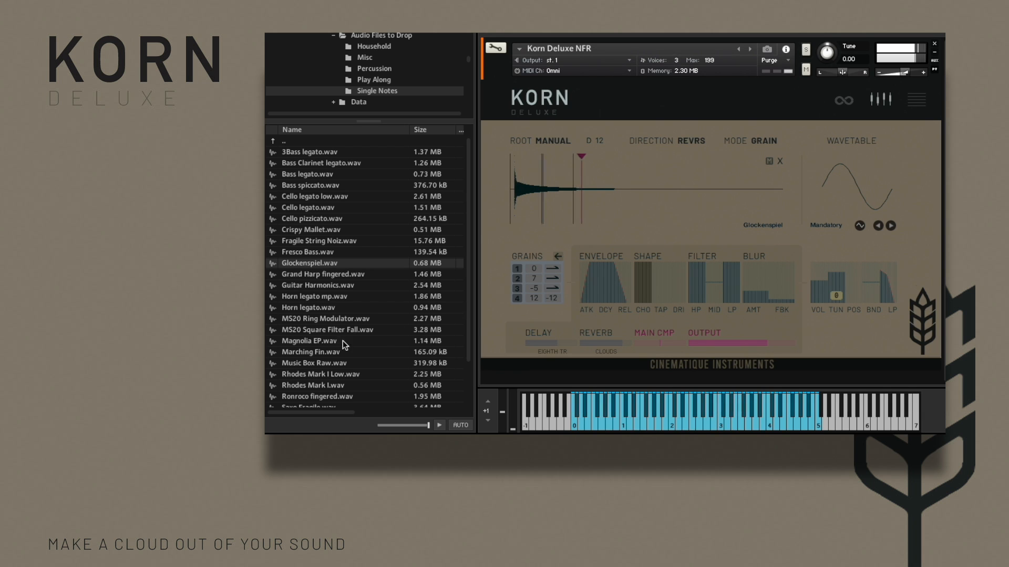
Load Music Box Raw.wav and move the play position past the middle, into the sample's fading tail
left_click_drag(325, 363, 575, 211)
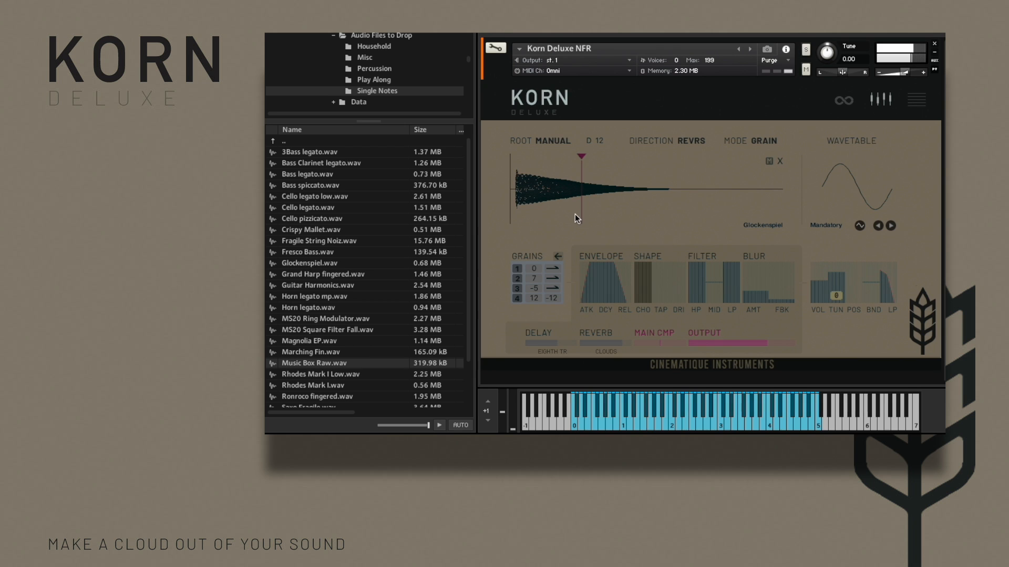
mouse_move(582, 157)
left_mouse_down()
mouse_move(714, 165)
mouse_move(752, 204)
left_mouse_up()
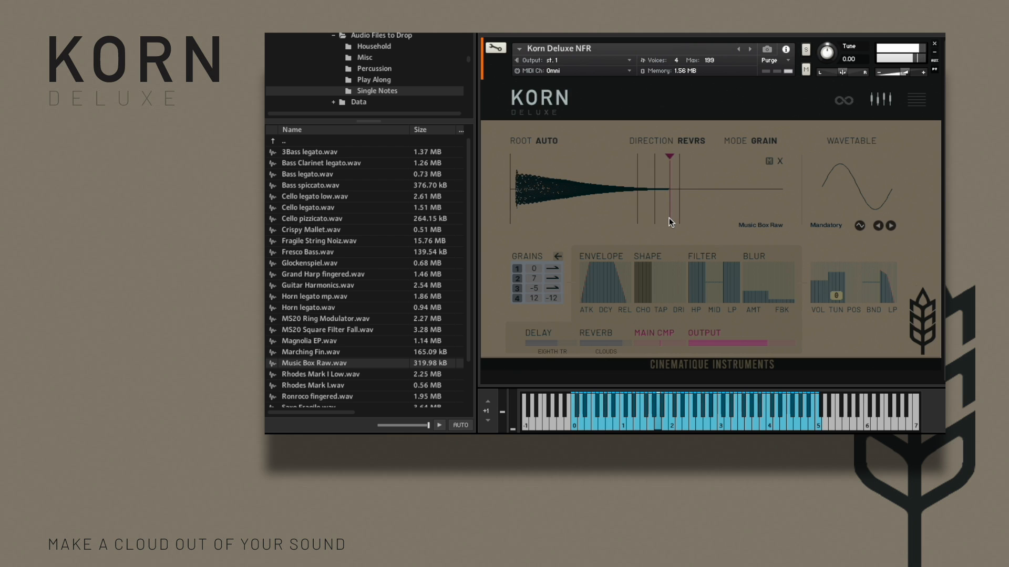
Load Rhodes Mark I.wav and move the play position back towards the sample's start
left_click_drag(340, 387, 619, 195)
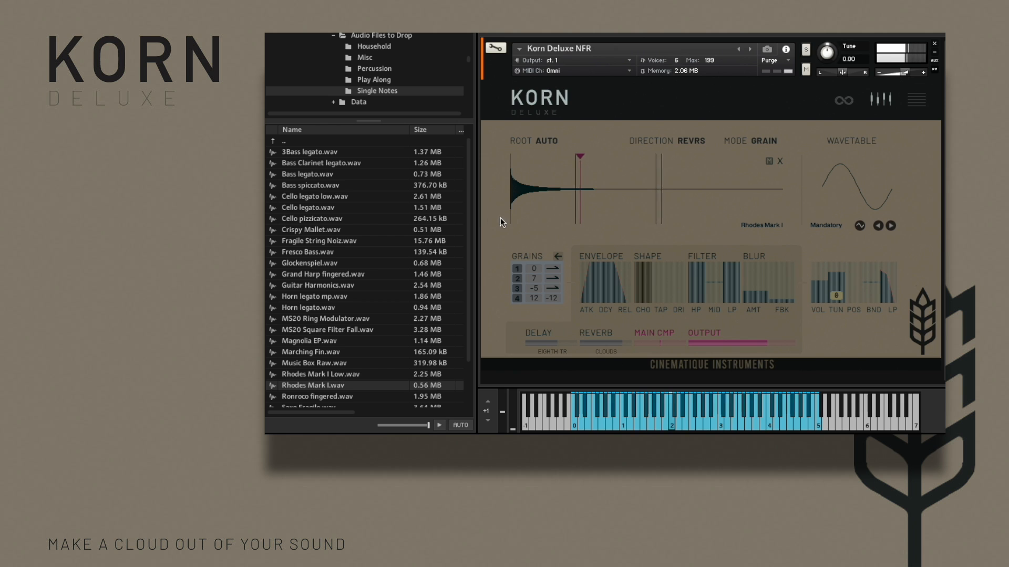
left_click(578, 155)
left_click_drag(577, 154, 514, 183)
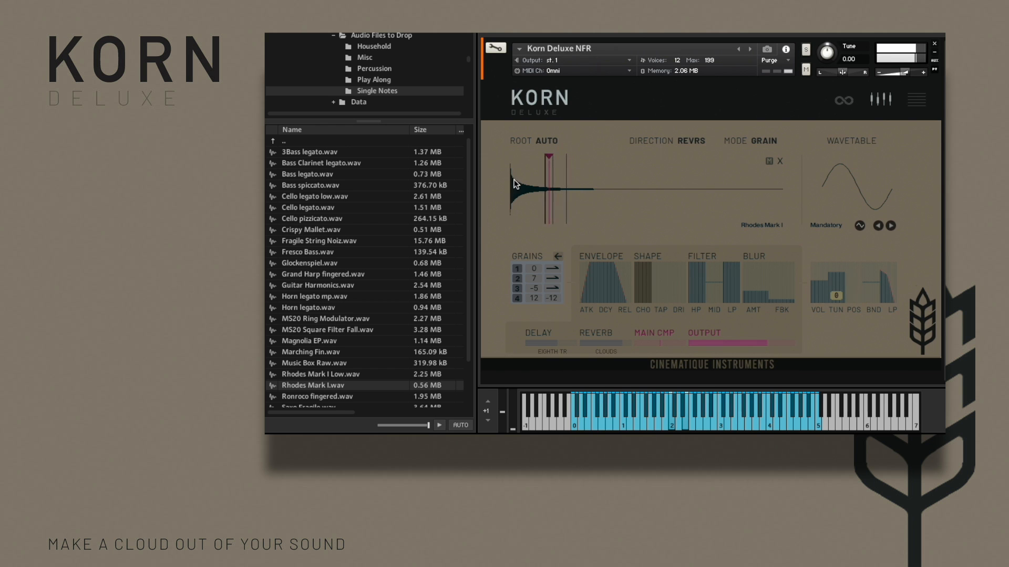
Return to the main grain settings, set the number of grains to 2 and raise the blur amount
left_click(557, 257)
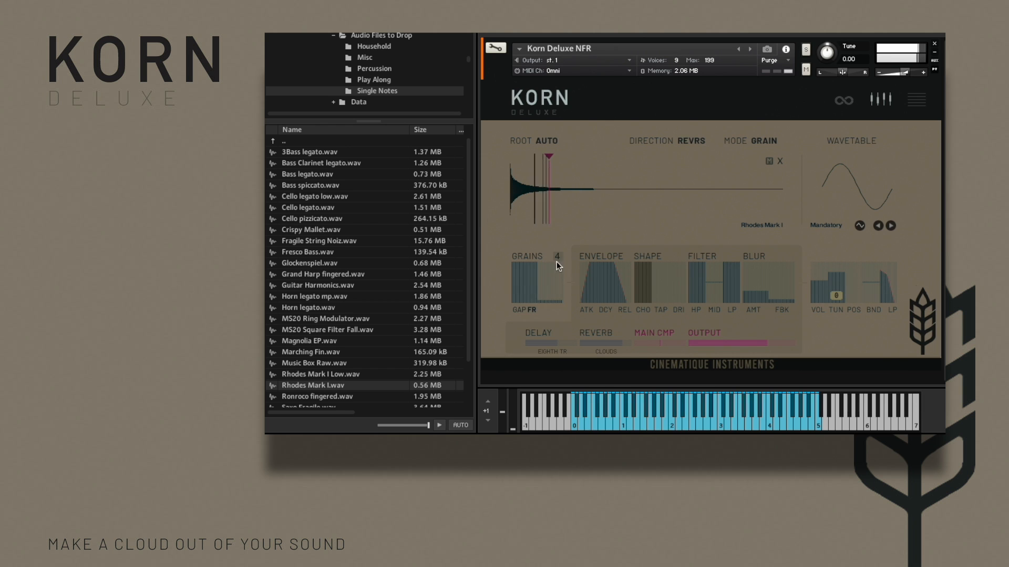
left_click(556, 258)
left_click(561, 287)
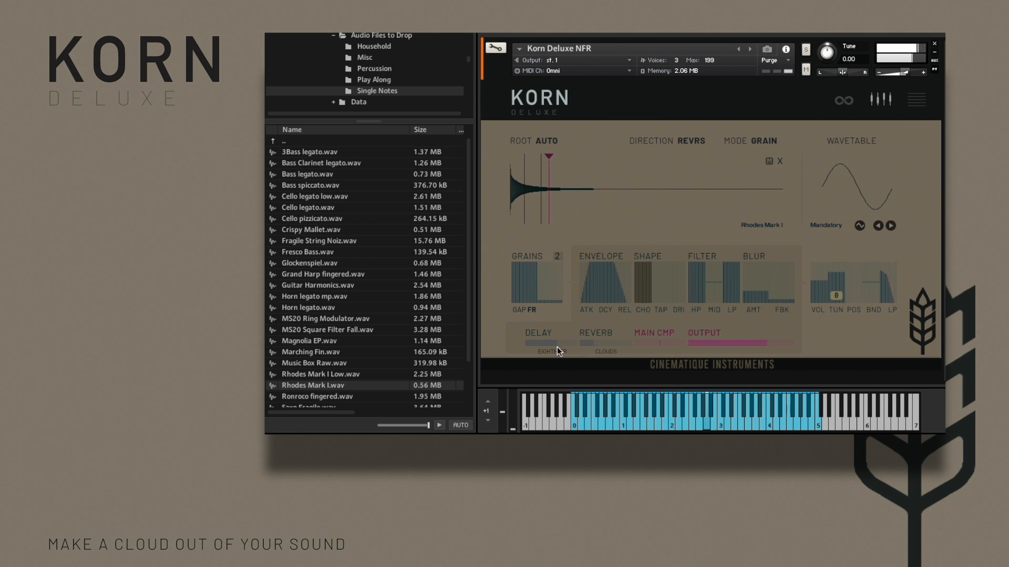
left_click(752, 280)
Set the wavetable's tuning to 12, raise its volume to maximum and open up its low-pass filter
left_click(817, 272)
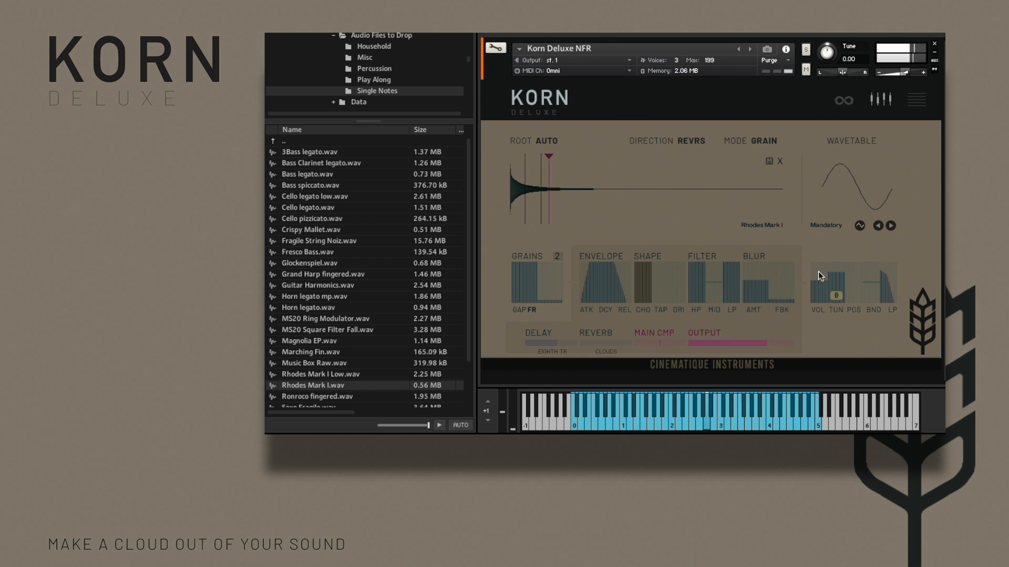
left_click(838, 267)
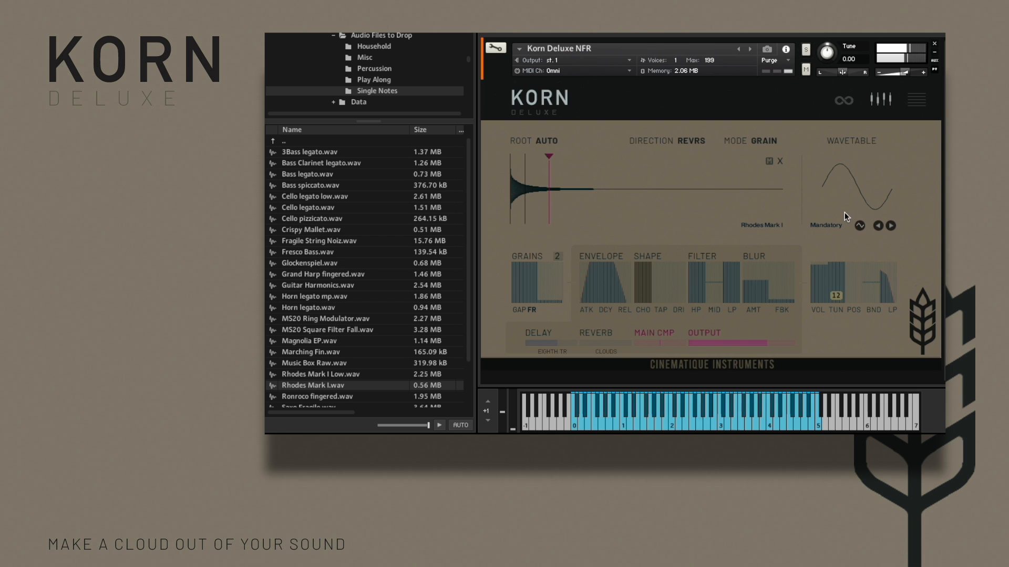
left_click_drag(817, 274, 817, 261)
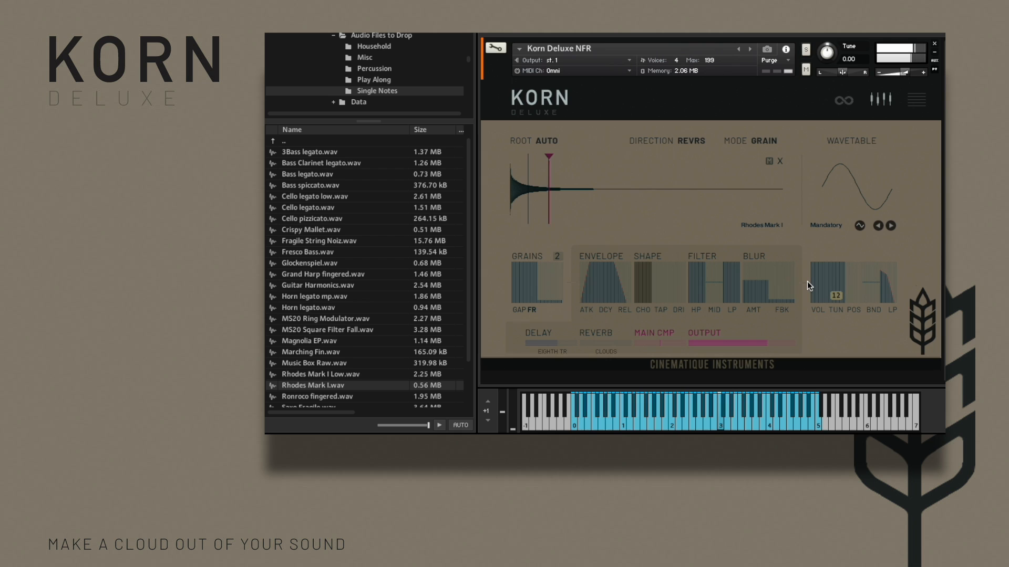
mouse_move(888, 293)
left_mouse_down()
mouse_move(892, 271)
mouse_move(892, 279)
left_mouse_up()
Increase the reverb amount and bring the wavetable volume down to zero
left_click_drag(606, 341, 642, 340)
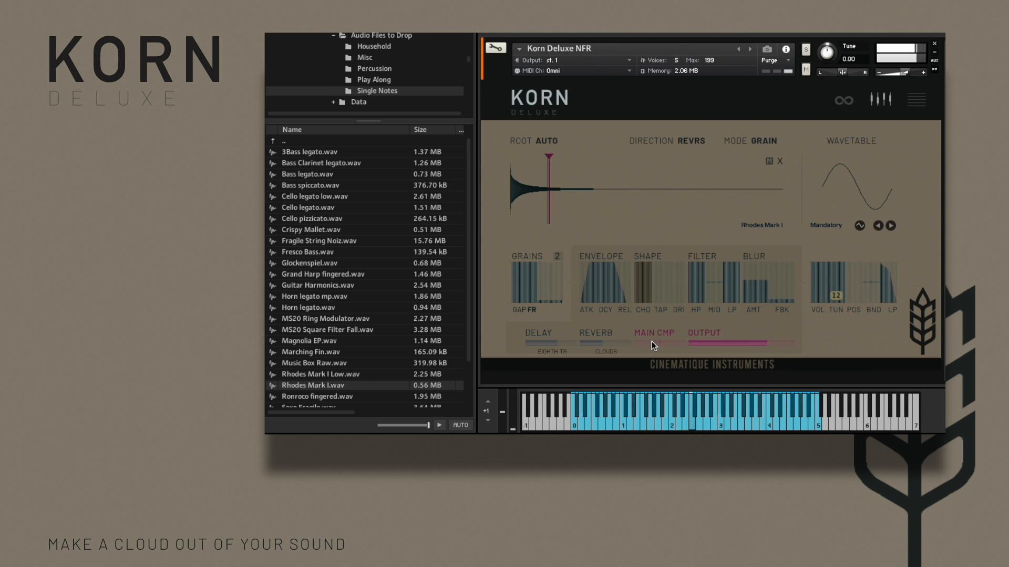
left_click_drag(822, 268, 817, 412)
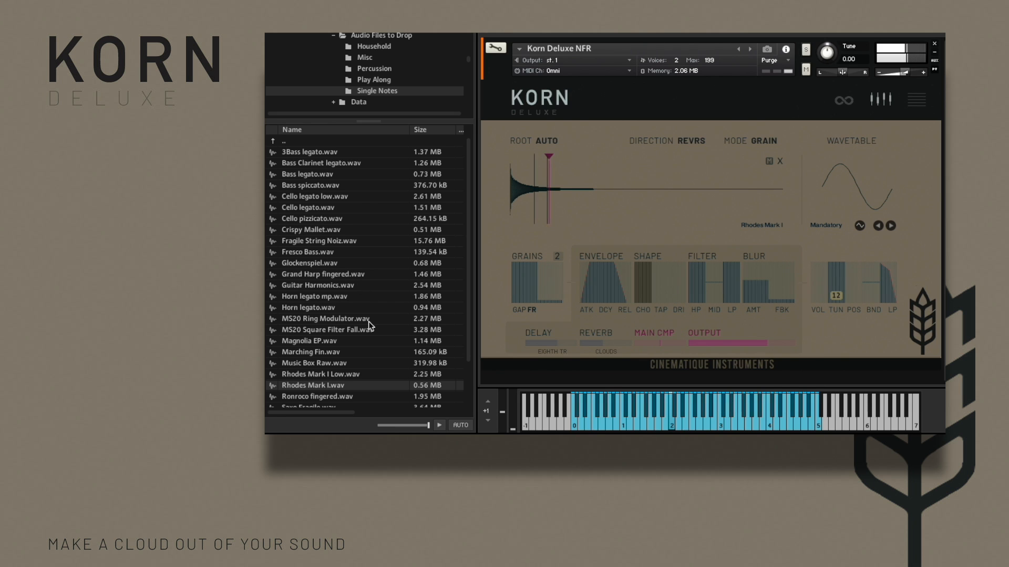
Load Towel Piano.wav and set the playback direction to NORM
scroll(367, 322, "down", 3)
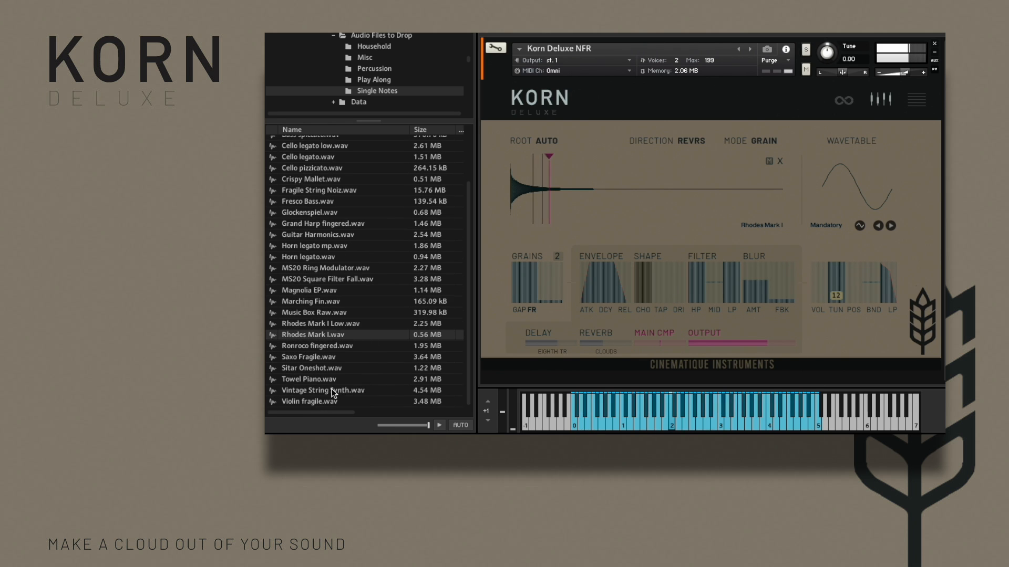
left_click_drag(314, 379, 599, 221)
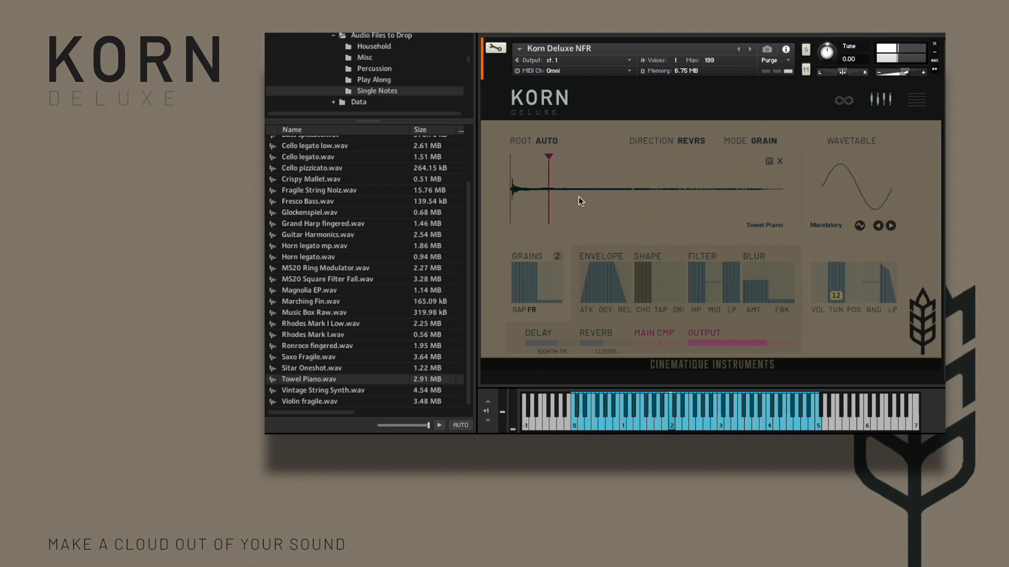
left_click(693, 141)
Switch the mode to SAMPL and place the start position at the very beginning of the Towel Piano sample
left_click_drag(515, 159, 506, 163)
left_click(769, 161)
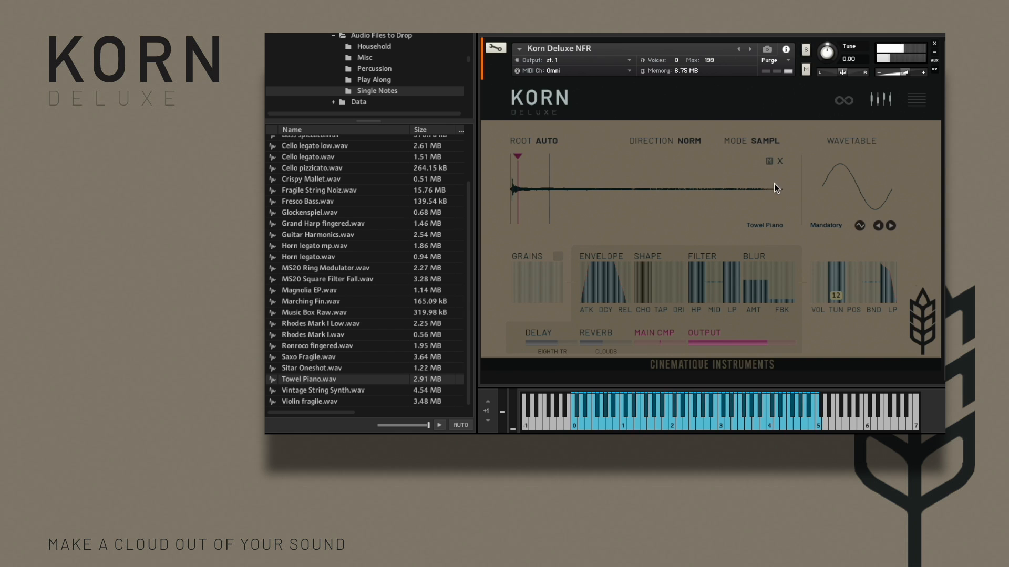
left_click_drag(508, 154, 501, 164)
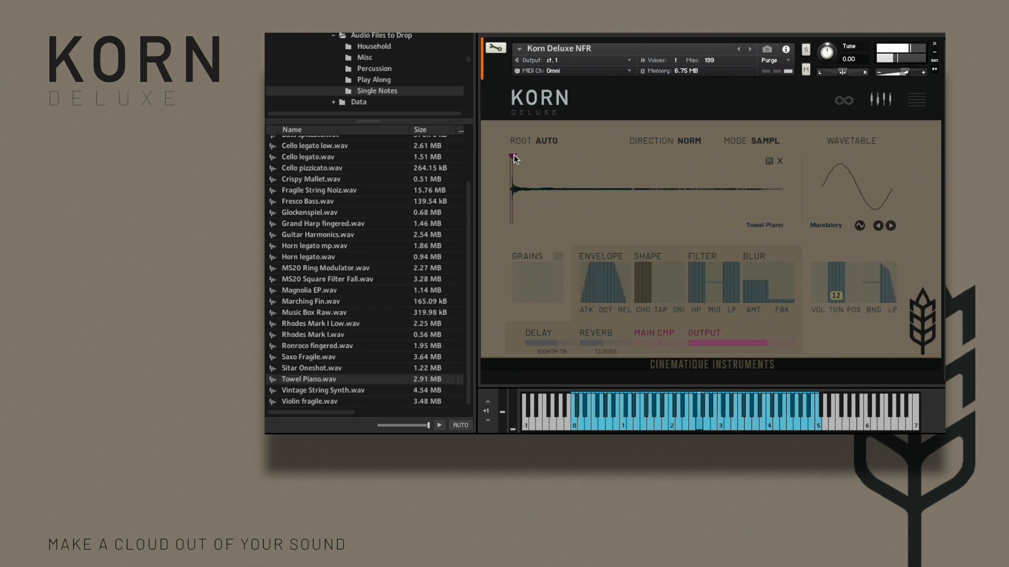
left_click_drag(515, 154, 520, 160)
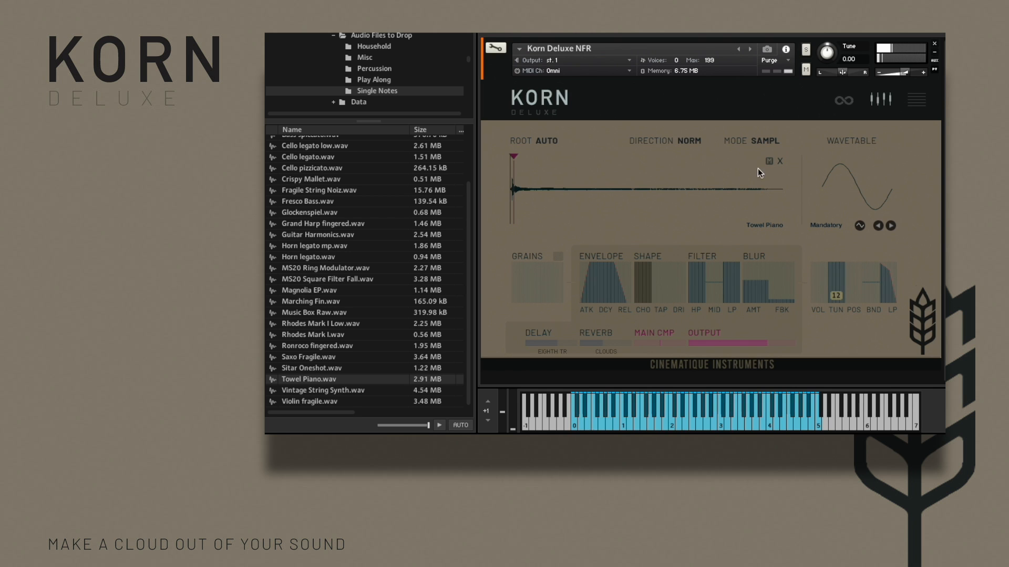
Load MS20 Square Filter Fall.wav and shorten the envelope attack to its minimum
scroll(423, 274, "up", 1)
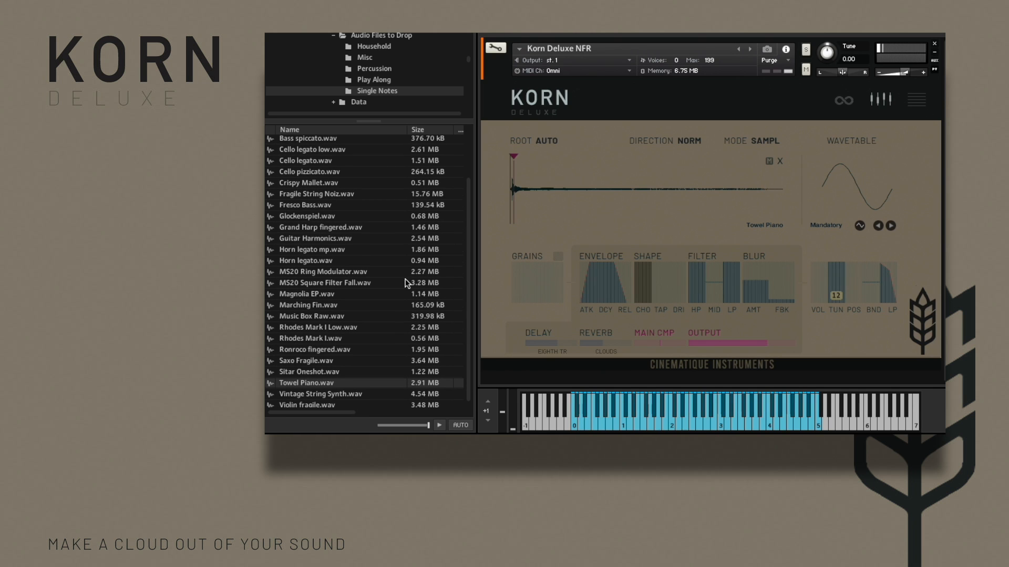
left_click_drag(368, 288, 409, 276)
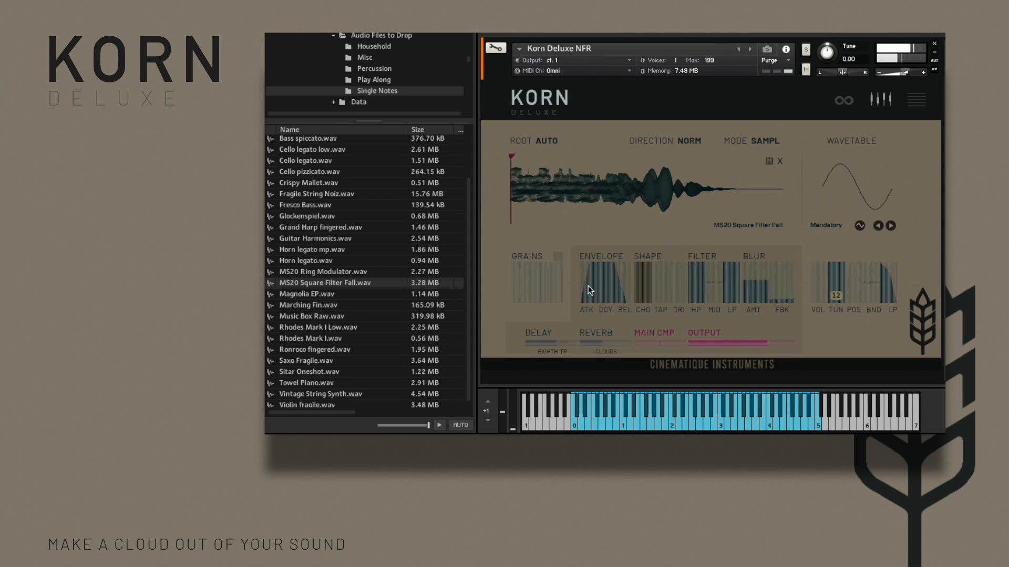
left_click(579, 298)
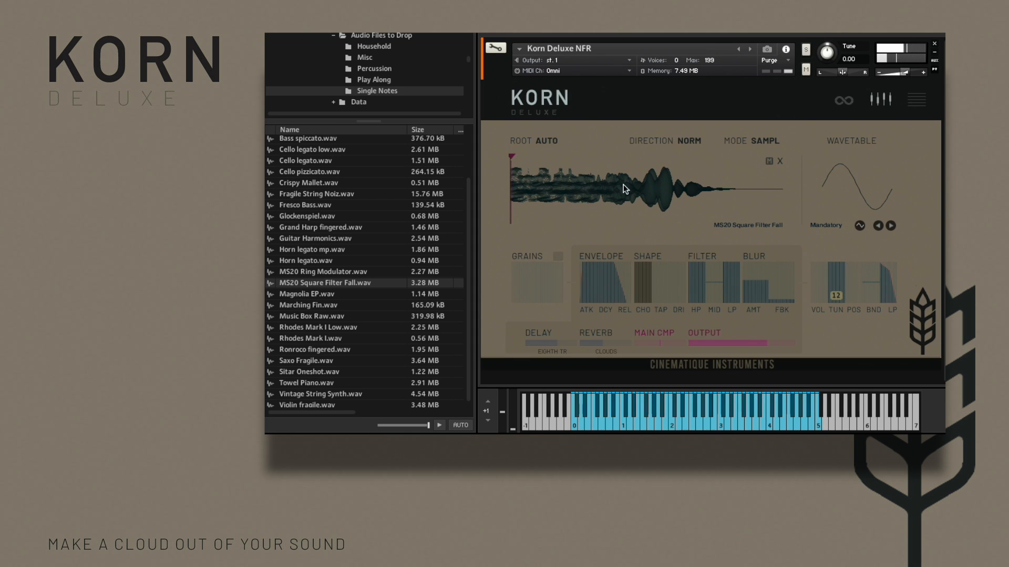
Switch the mode to GRAIN, change the grain gap to synced (SY) and raise the gap amount
left_click(765, 141)
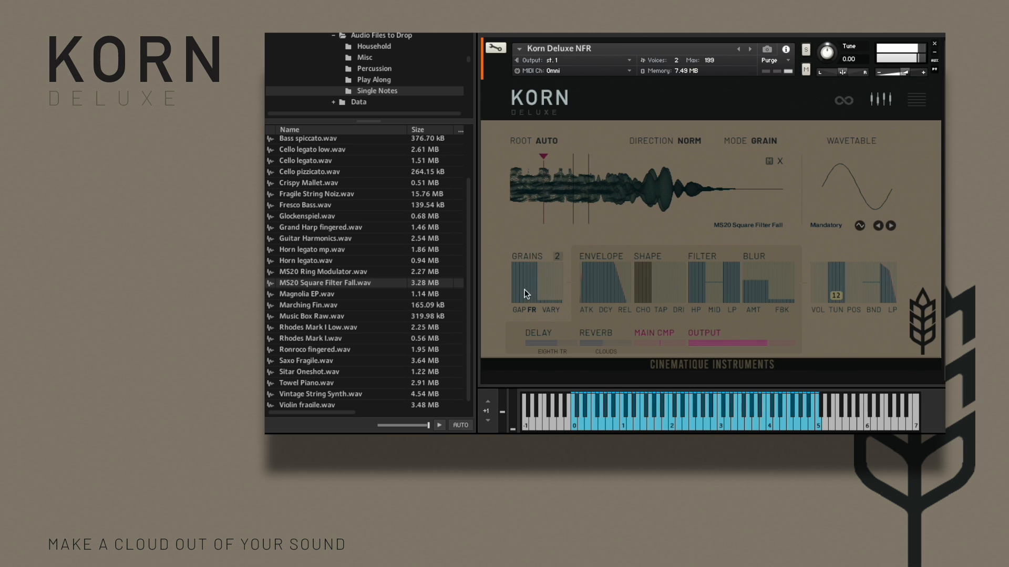
left_click(527, 312)
left_click(545, 340)
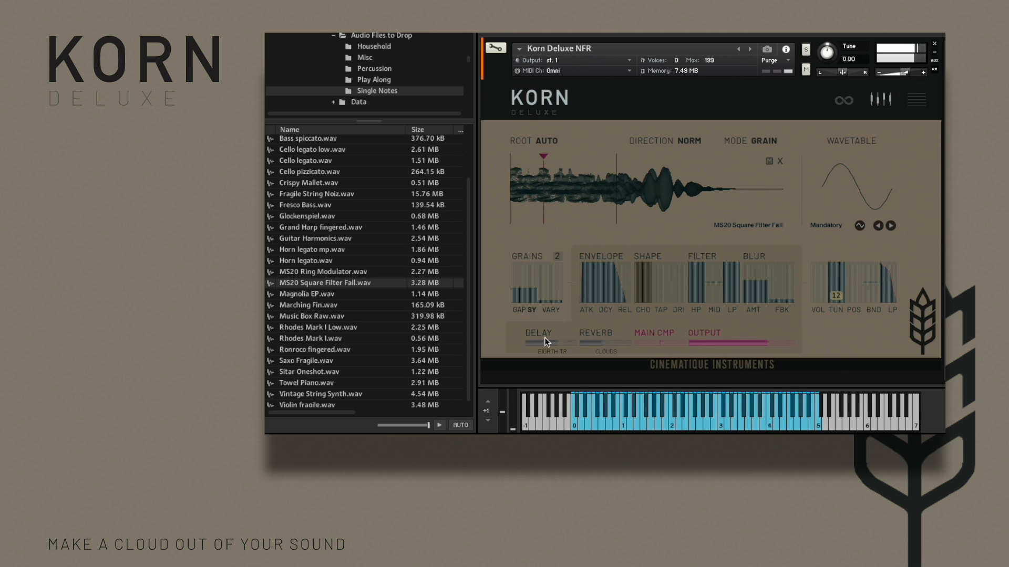
left_click_drag(529, 290, 528, 251)
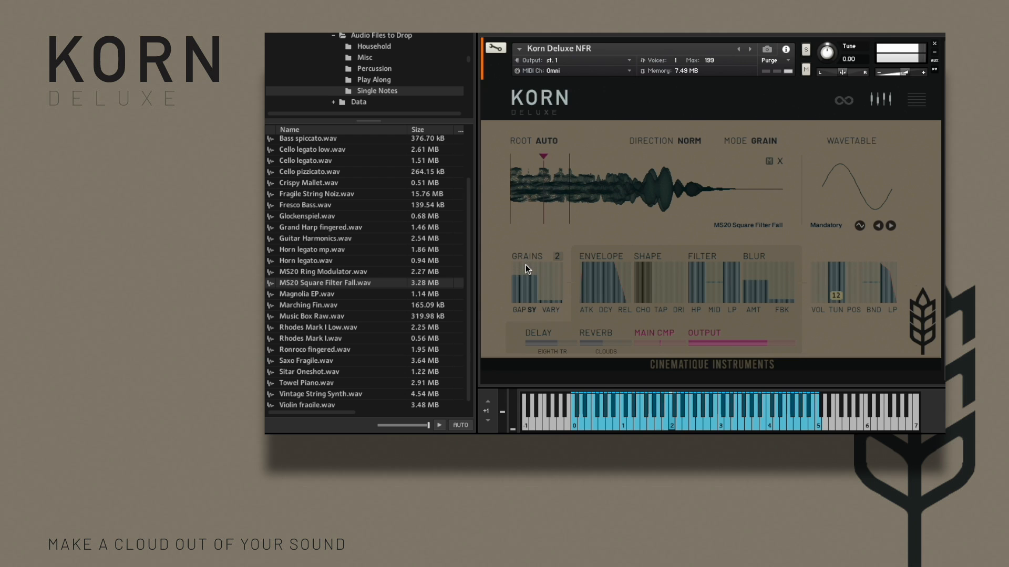
Set the number of grains to 1 with variation at FIX, and shorten the envelope's decay and release
left_click(557, 259)
left_click(571, 273)
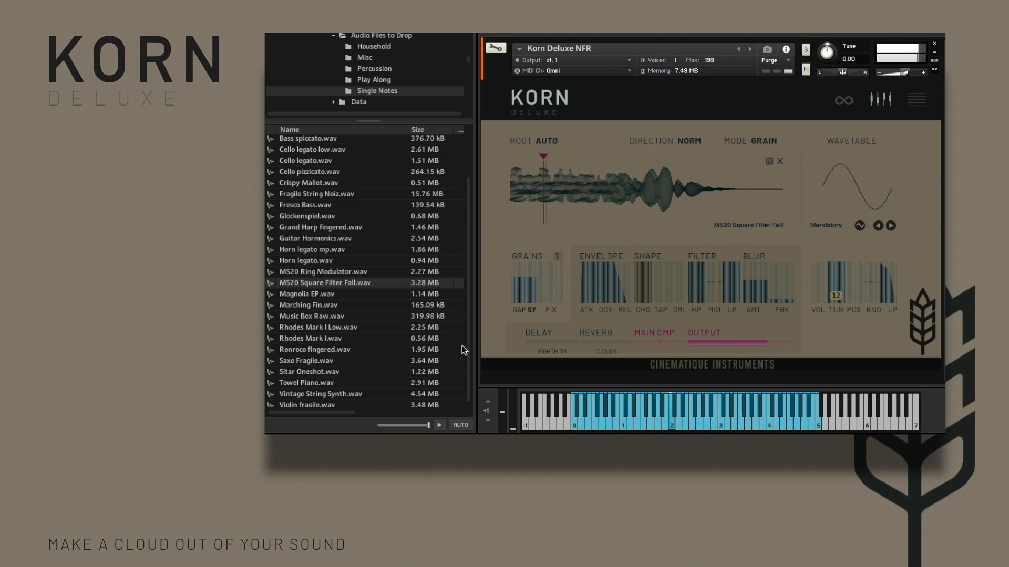
left_click_drag(613, 310, 605, 316)
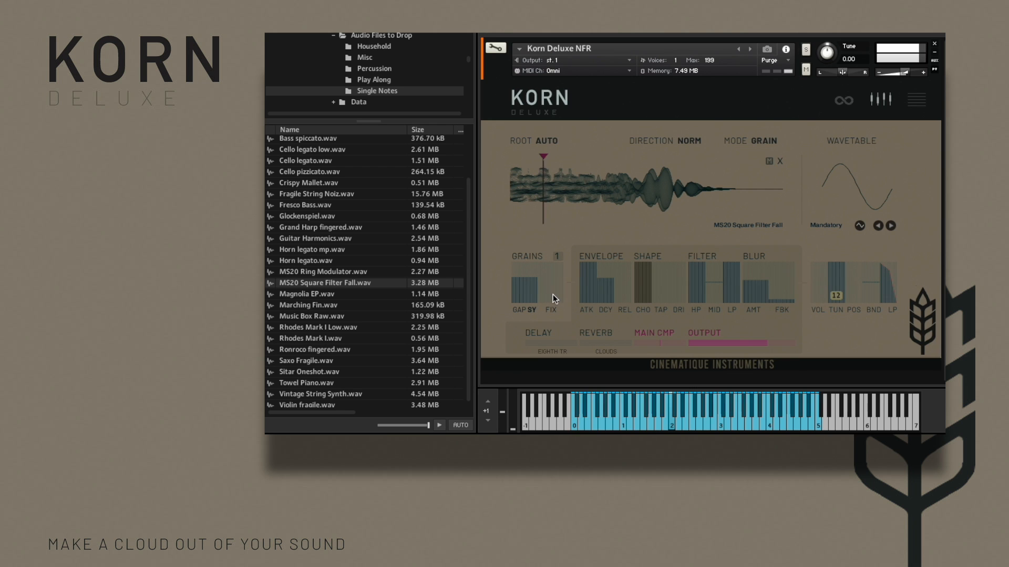
left_click_drag(554, 294, 559, 240)
left_click_drag(559, 240, 569, 366)
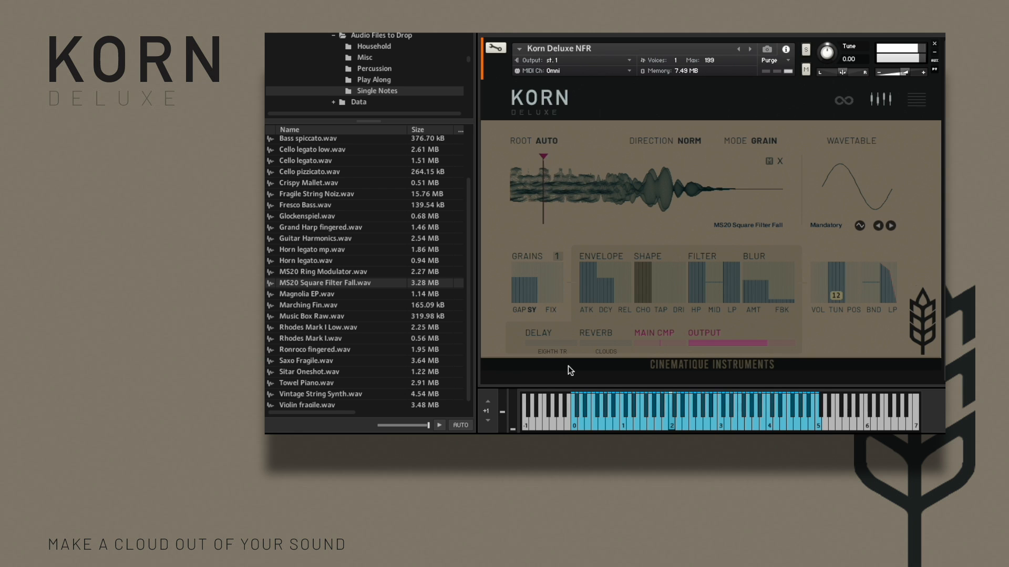
Assign START POINT to mod wheel slot 1 with a rising ramp curve and test it with the mod wheel
left_click(879, 100)
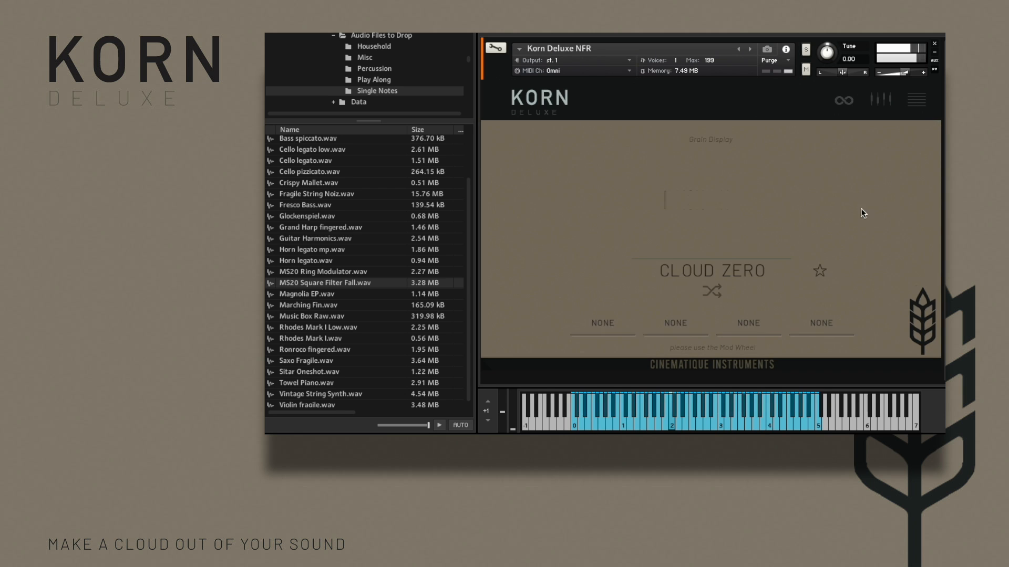
left_click(607, 323)
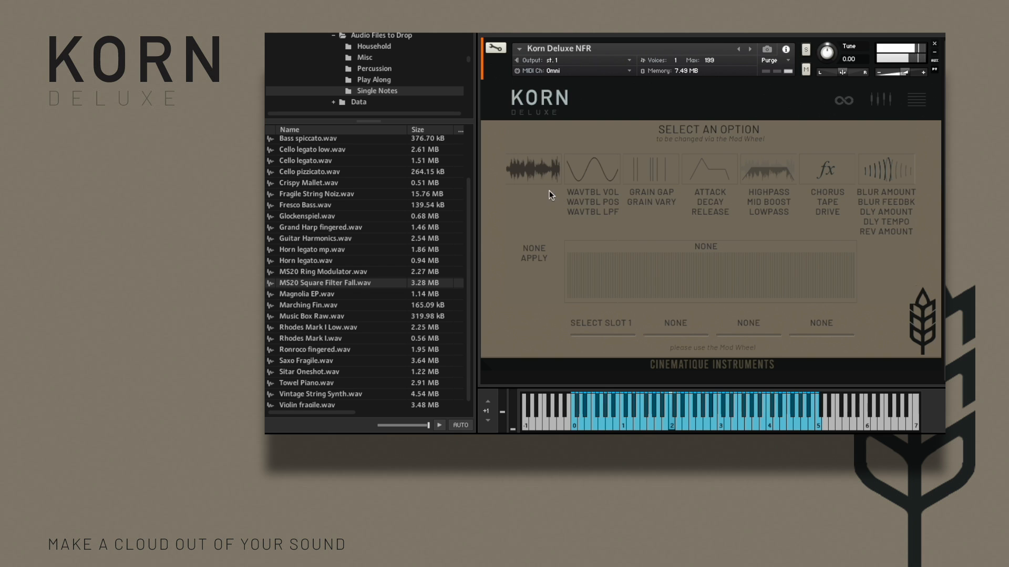
left_click(549, 190)
left_click_drag(569, 290, 854, 258)
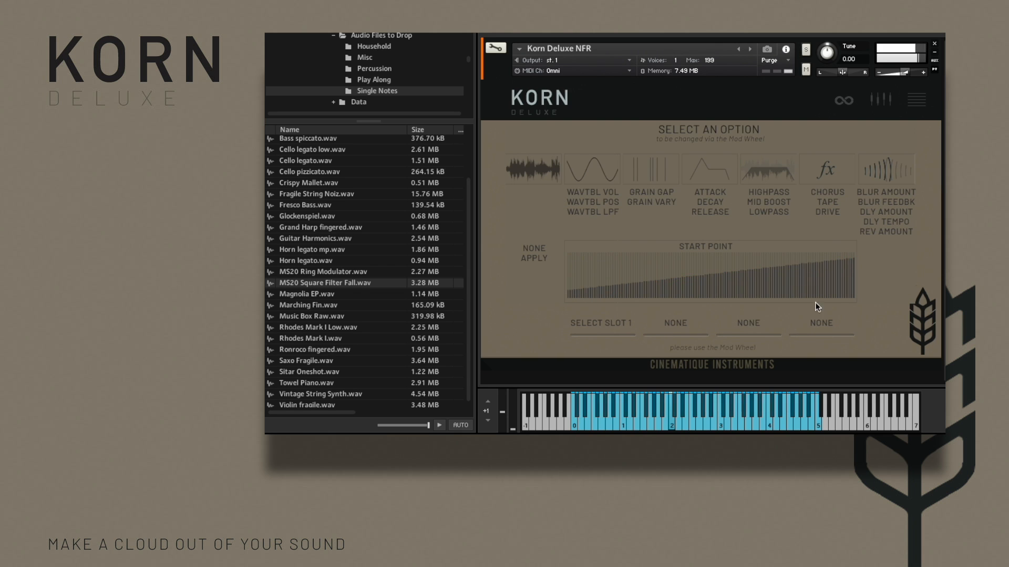
left_click(880, 99)
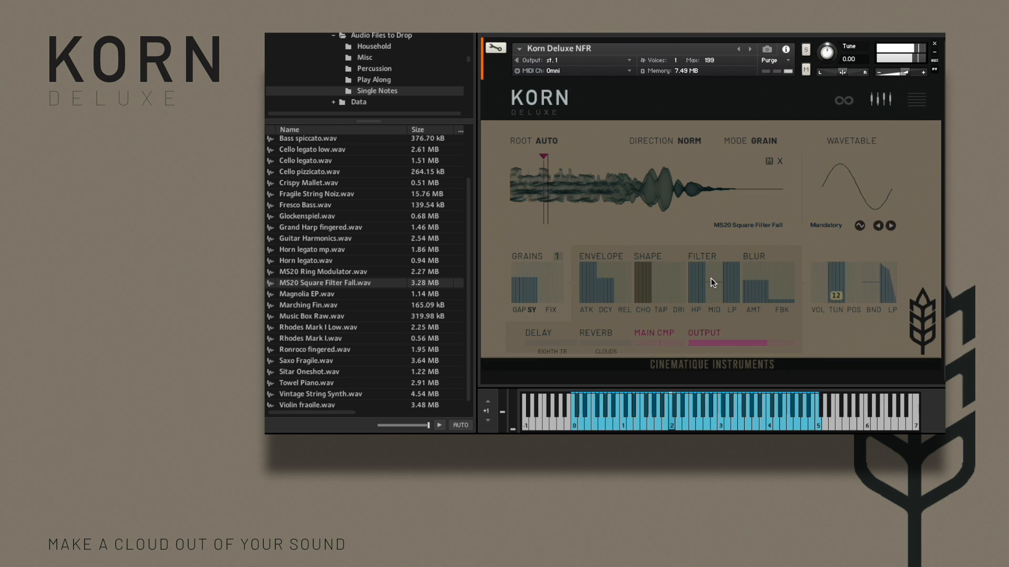
mouse_move(513, 424)
left_mouse_down()
mouse_move(515, 399)
mouse_move(509, 430)
left_mouse_up()
Assign DECAY to mod wheel slot 2 with a rising ramp curve and test it on the sound settings page
left_click(886, 101)
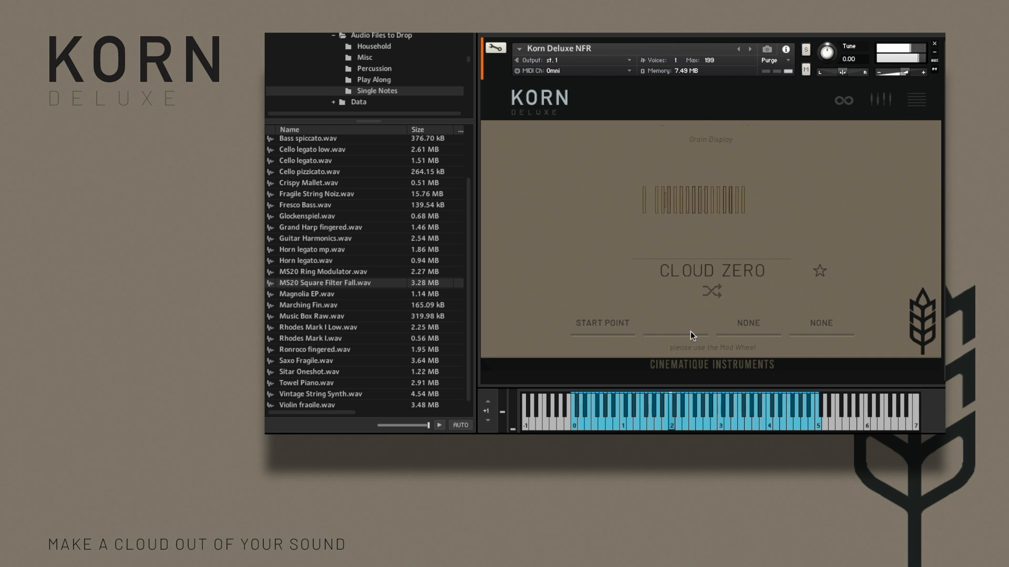
left_click(683, 325)
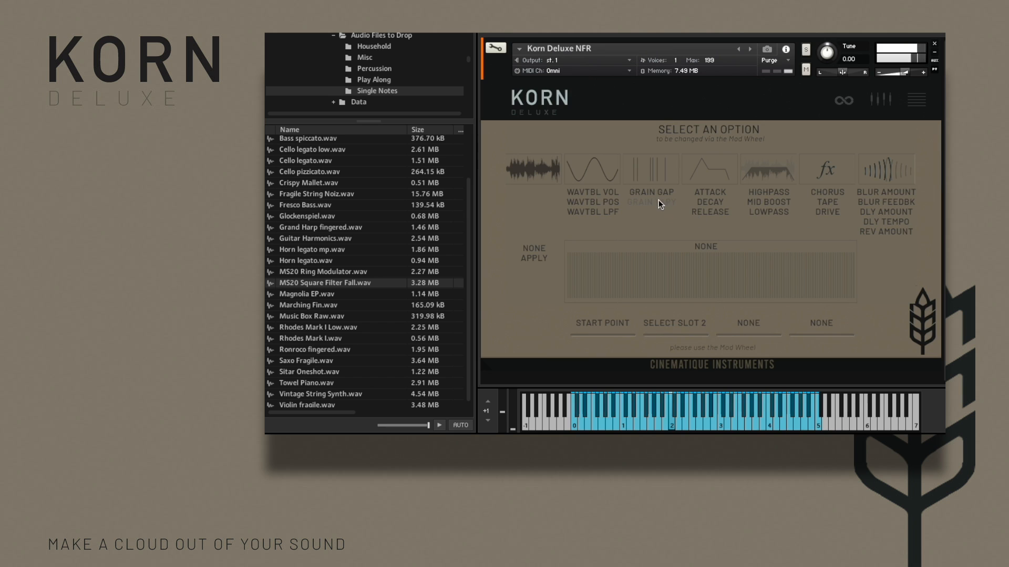
left_click(706, 203)
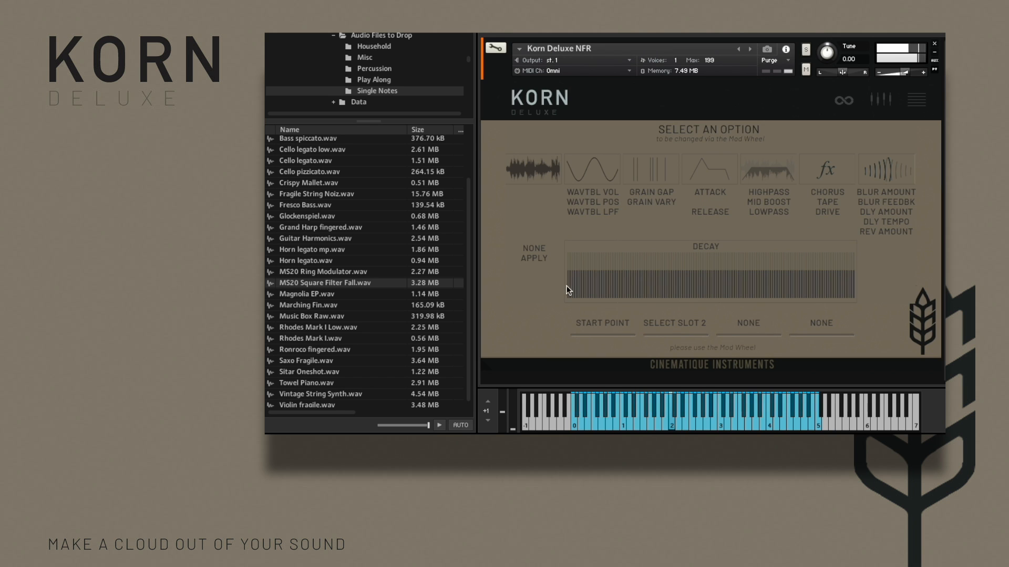
left_click_drag(571, 284, 893, 258)
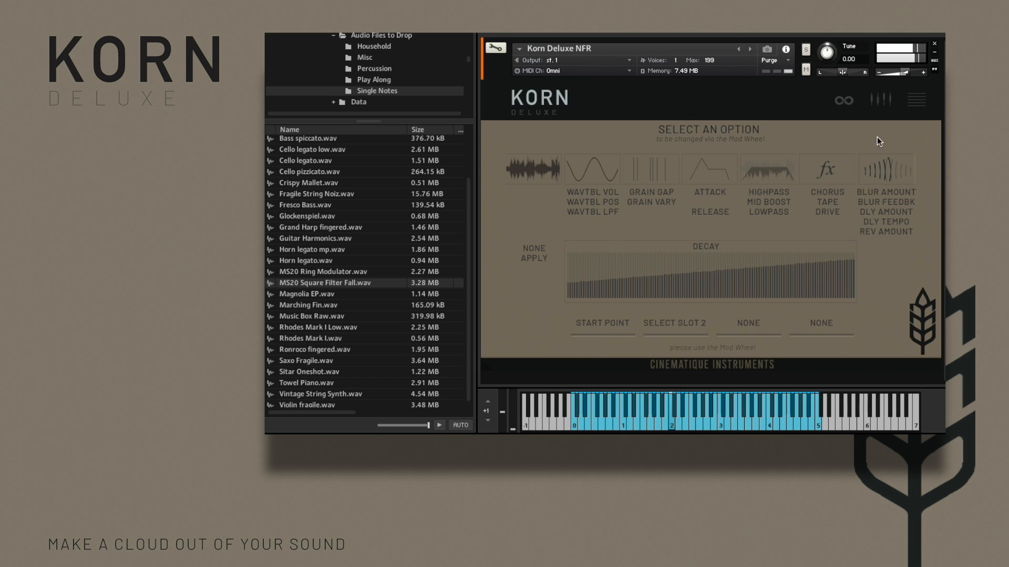
left_click(879, 101)
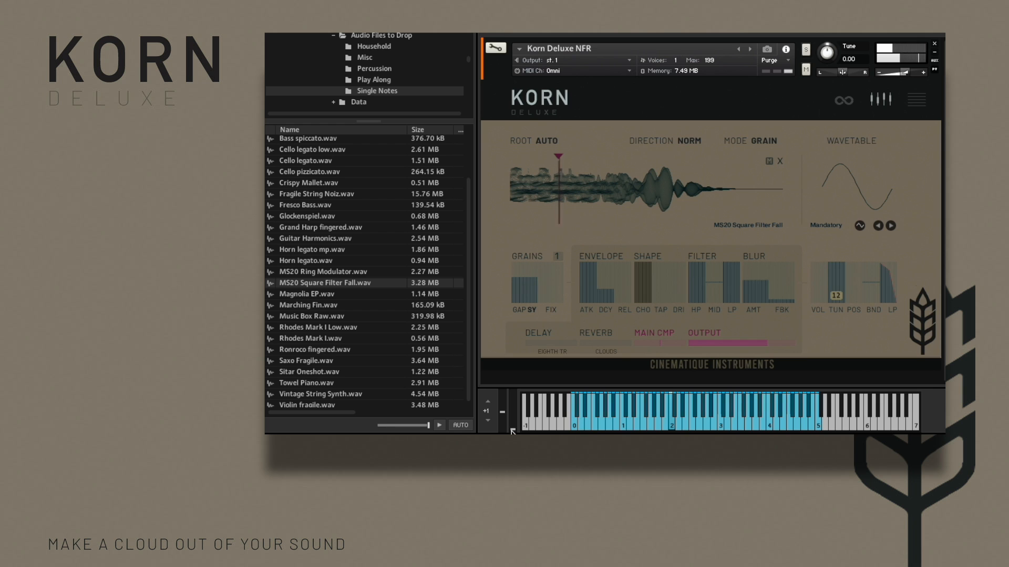
left_click_drag(514, 415, 515, 343)
Redraw slot 2's DECAY curve to flatten out near the maximum in its second half, and test it with the mod wheel
left_click(887, 101)
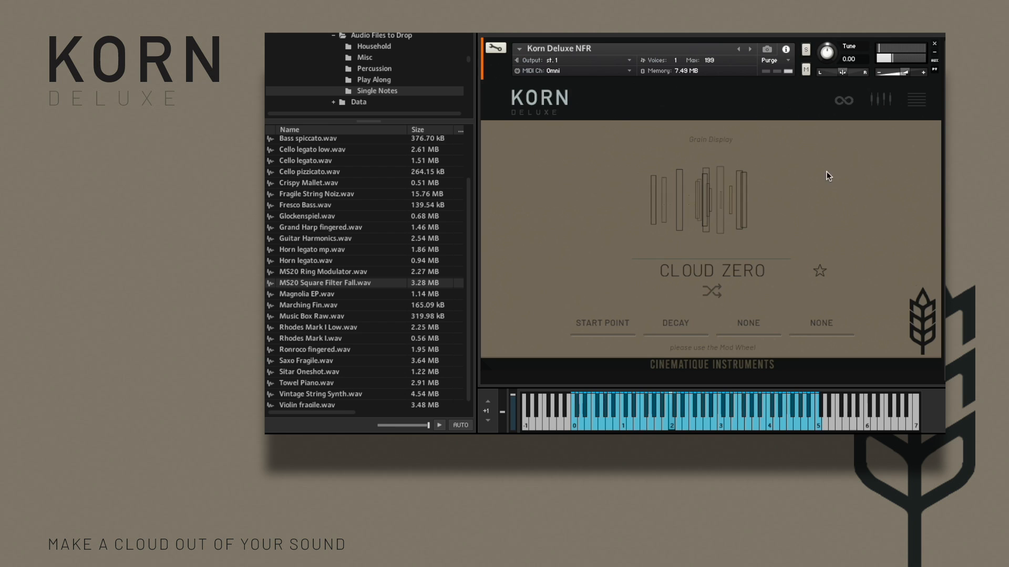
left_click(666, 322)
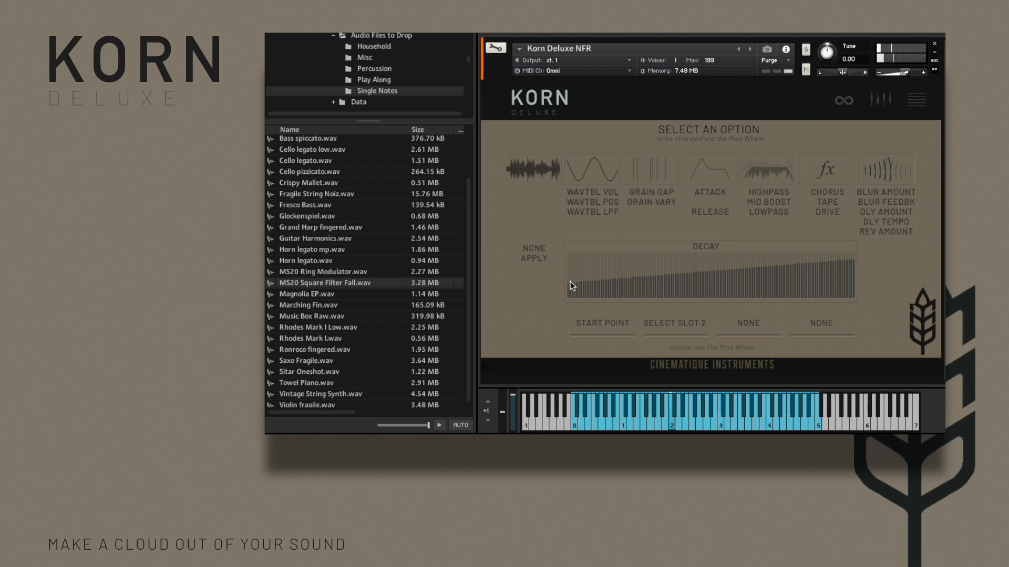
left_click_drag(690, 260, 864, 255)
left_click_drag(512, 403, 504, 426)
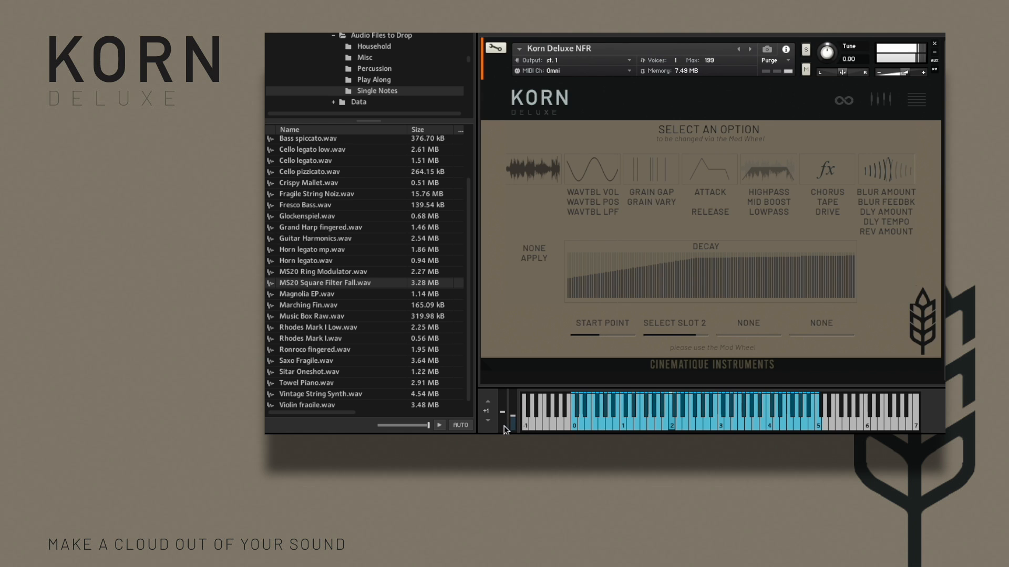
left_click(880, 105)
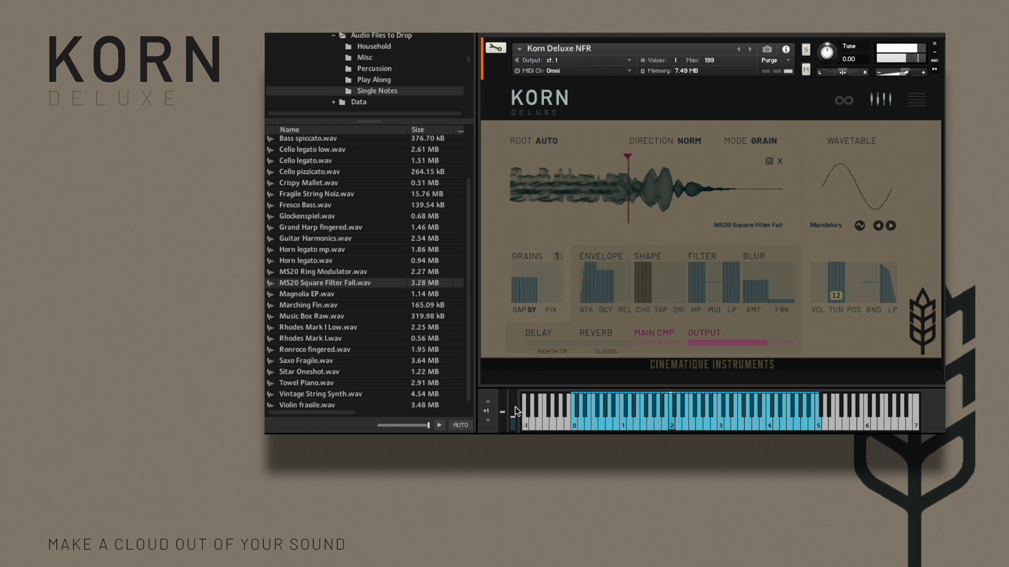
Assign REV AMOUNT to mod wheel slot 3 with a gently rising ramp curve
left_click(912, 101)
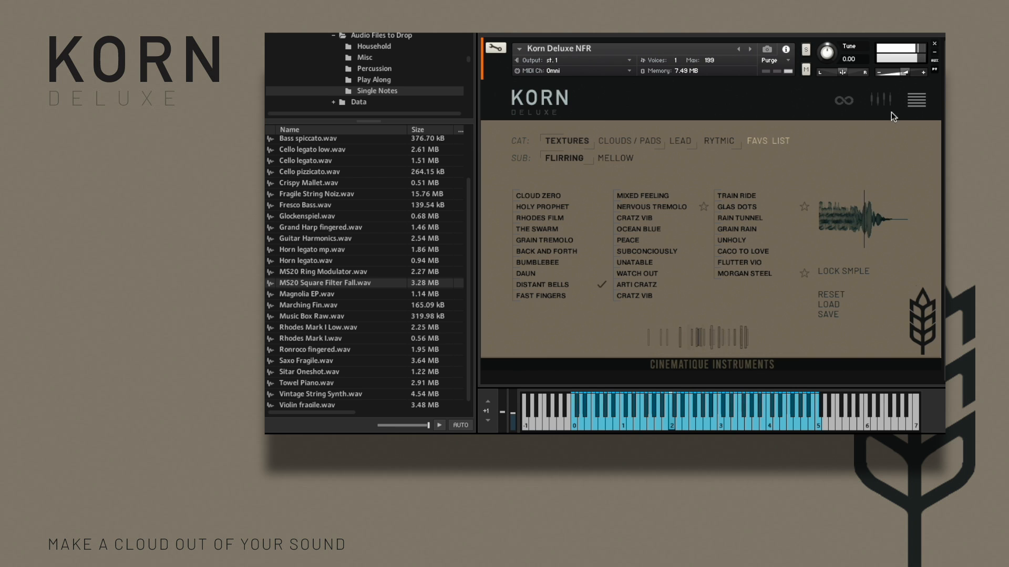
left_click(915, 100)
left_click(733, 320)
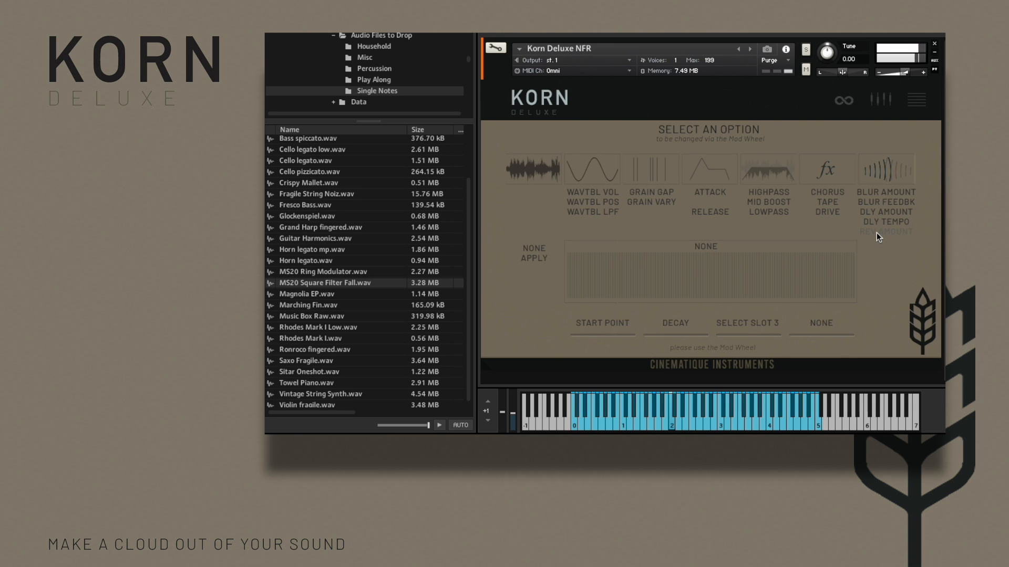
left_click_drag(573, 297, 865, 262)
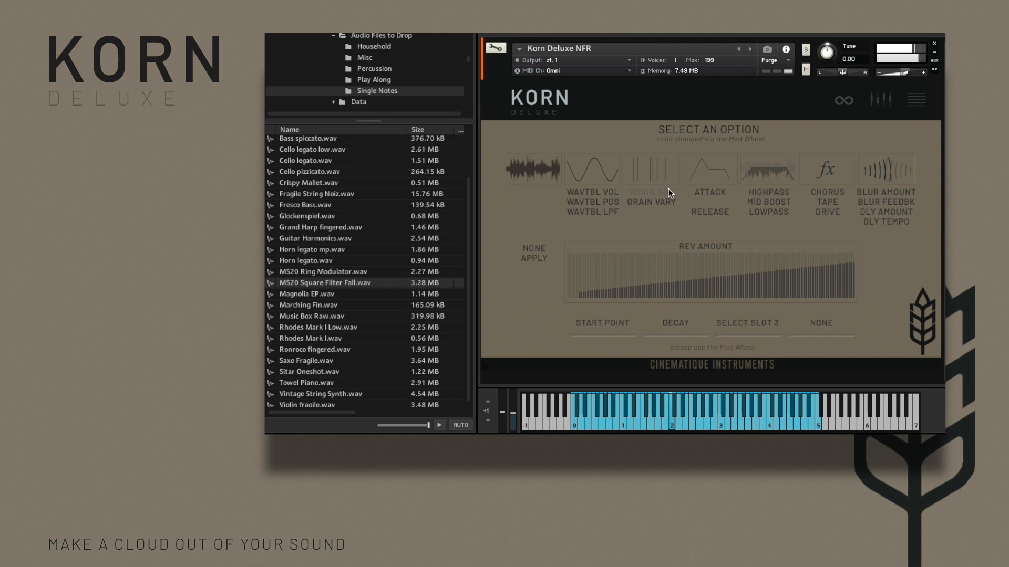
Assign GRAIN GAP to mod wheel slot 4 with a falling curve and test it with the mod wheel on the sound settings page
left_click(823, 324)
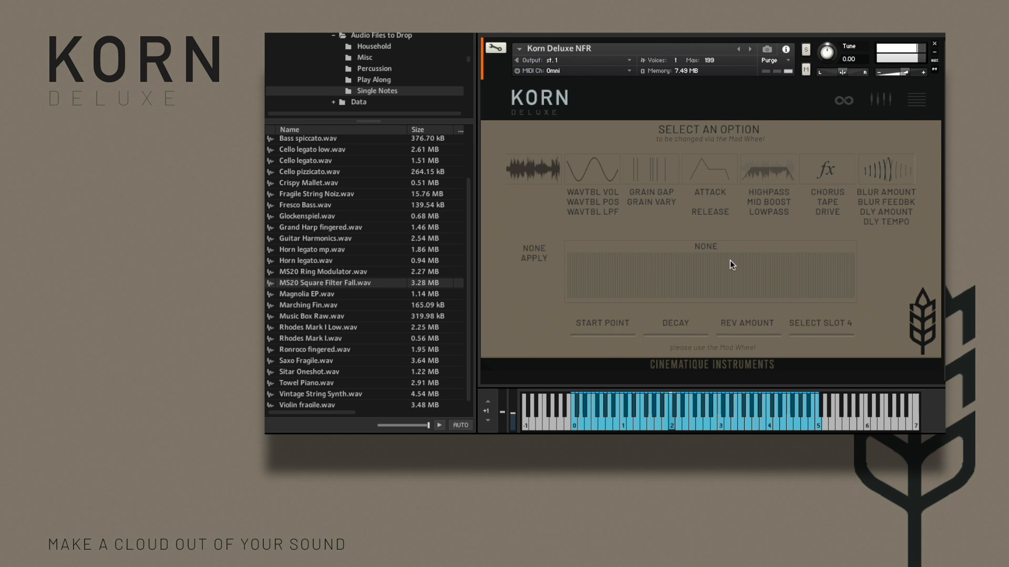
left_click(651, 193)
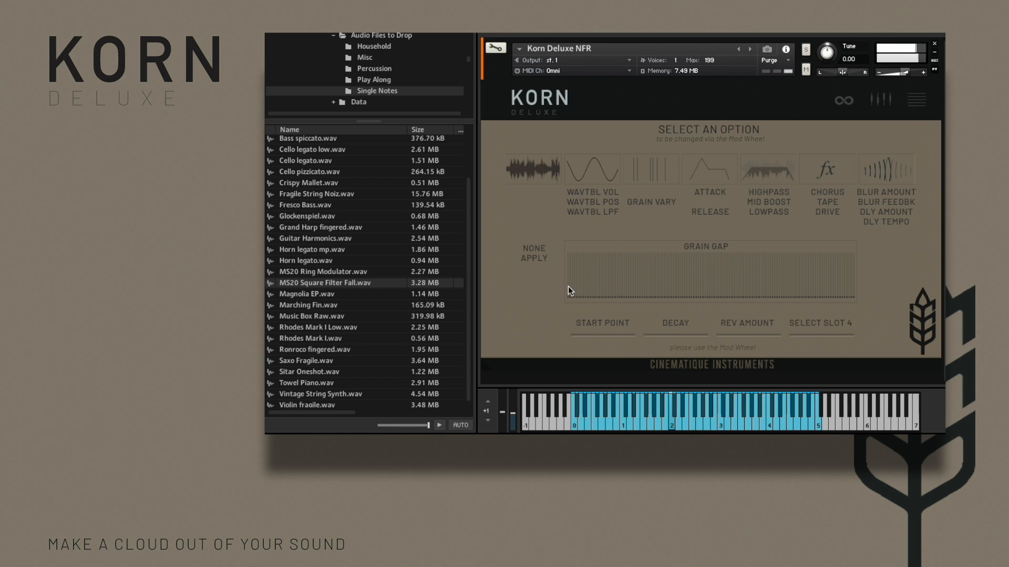
left_click_drag(569, 258, 883, 284)
left_click(880, 100)
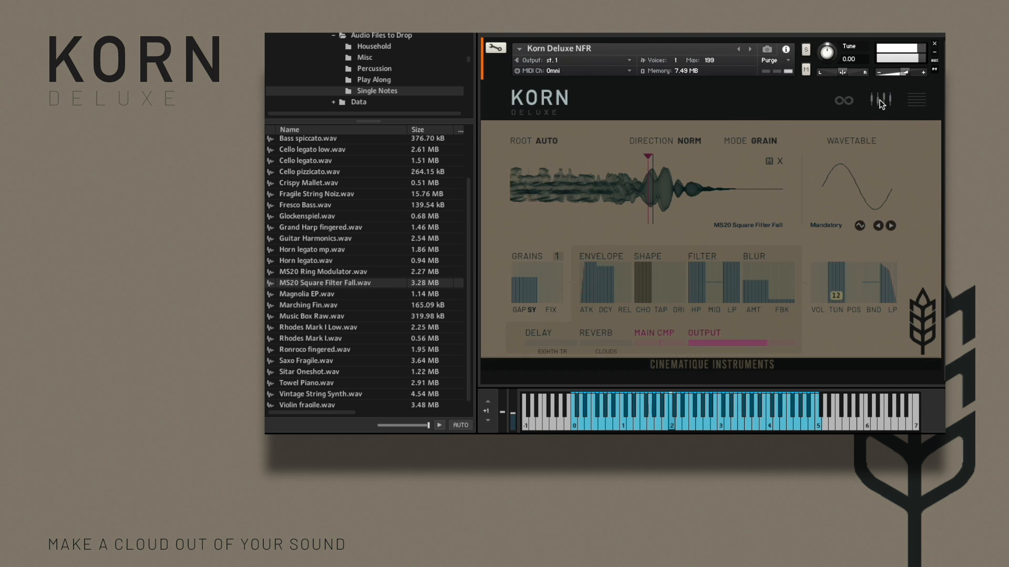
mouse_move(510, 417)
left_mouse_down()
mouse_move(513, 434)
mouse_move(513, 396)
mouse_move(512, 429)
mouse_move(513, 404)
mouse_move(507, 417)
left_mouse_up()
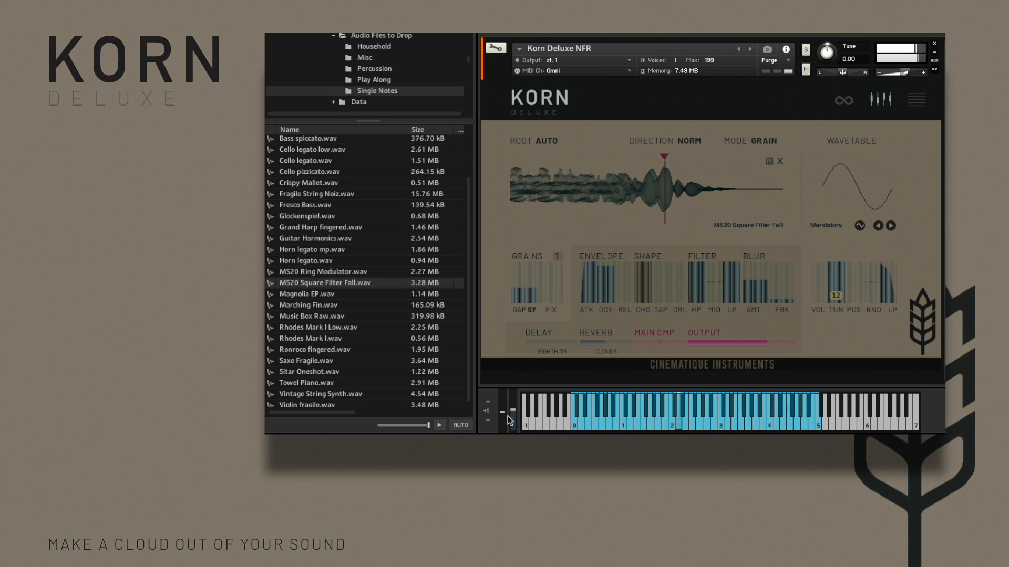
left_click_drag(503, 417, 505, 408)
Try the single-note samples Music Box Raw.wav and Glockenspiel.wav, sweeping the mod wheel with each
scroll(372, 338, "up", 1)
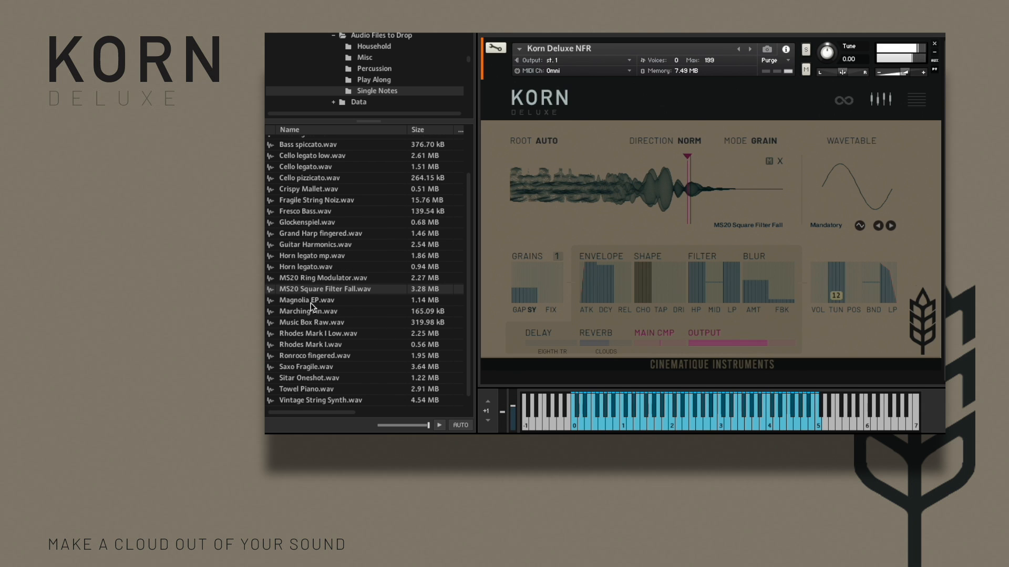
left_click_drag(312, 323, 533, 216)
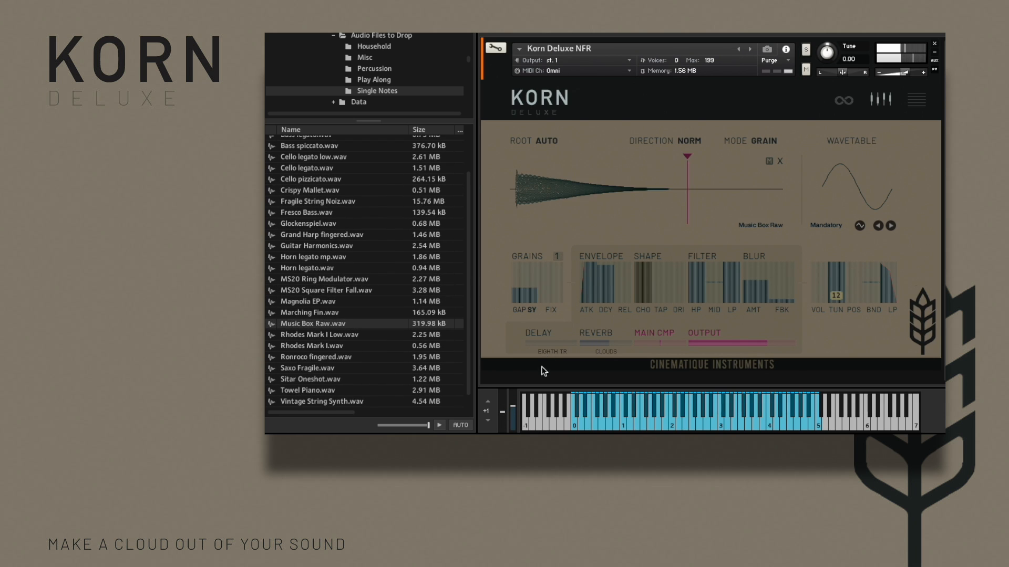
mouse_move(510, 407)
left_mouse_down()
mouse_move(510, 435)
mouse_move(512, 415)
left_mouse_up()
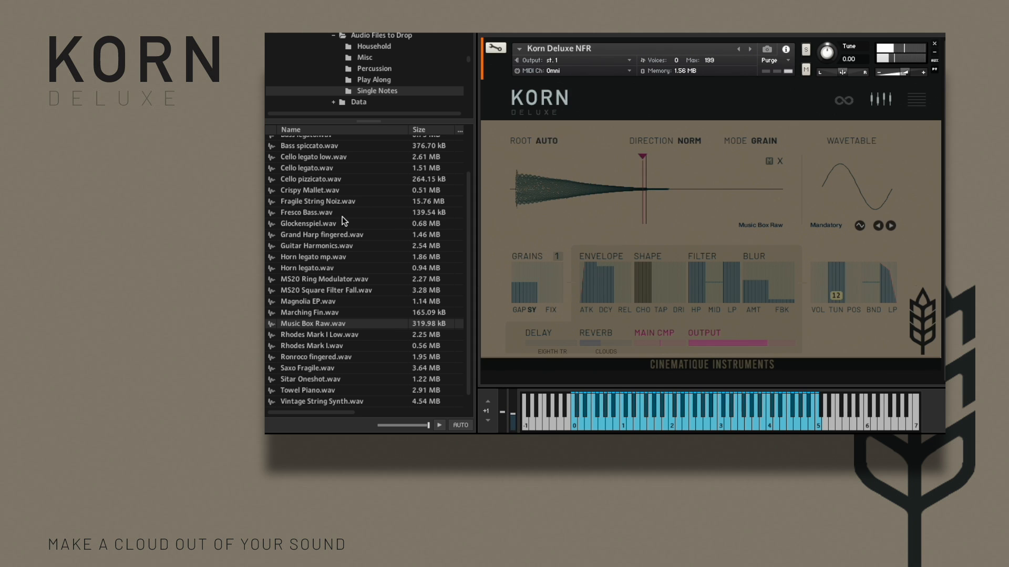
left_click_drag(322, 223, 575, 209)
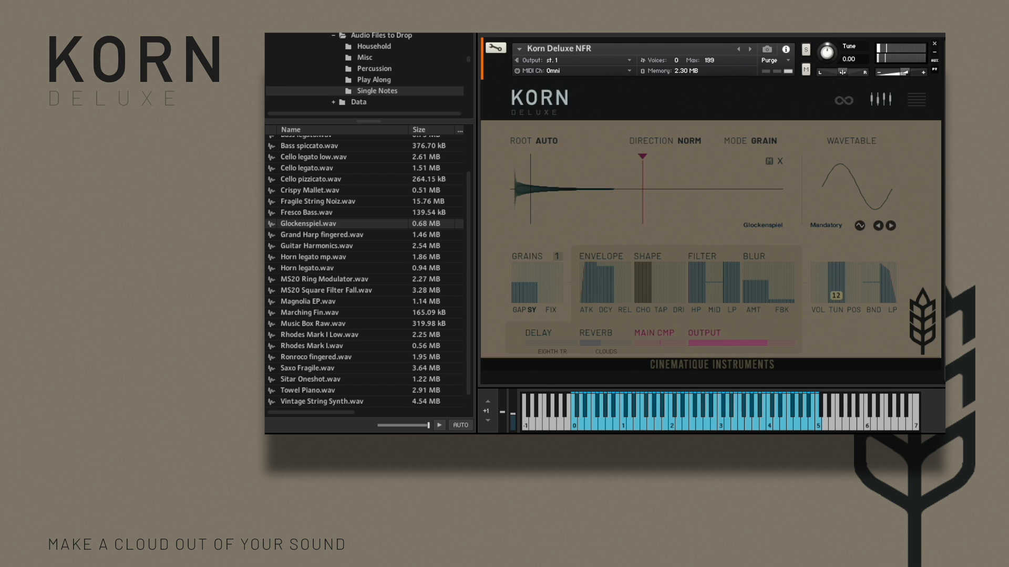
left_click_drag(512, 415, 512, 430)
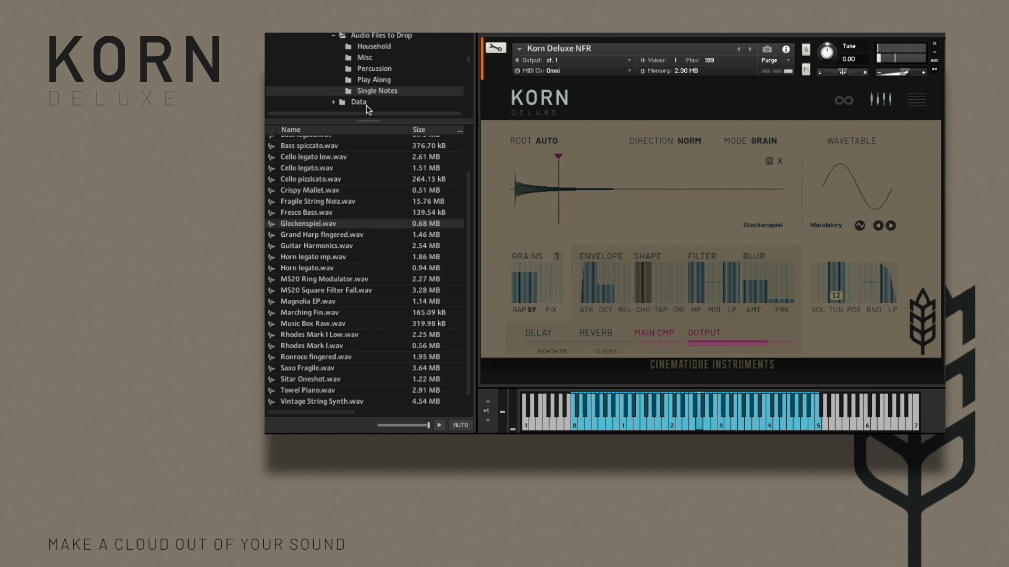
Load Piano Perfect Scenery.wav from the Play Along folder and sweep the mod wheel up to its maximum
left_click(374, 79)
left_click_drag(320, 363, 546, 244)
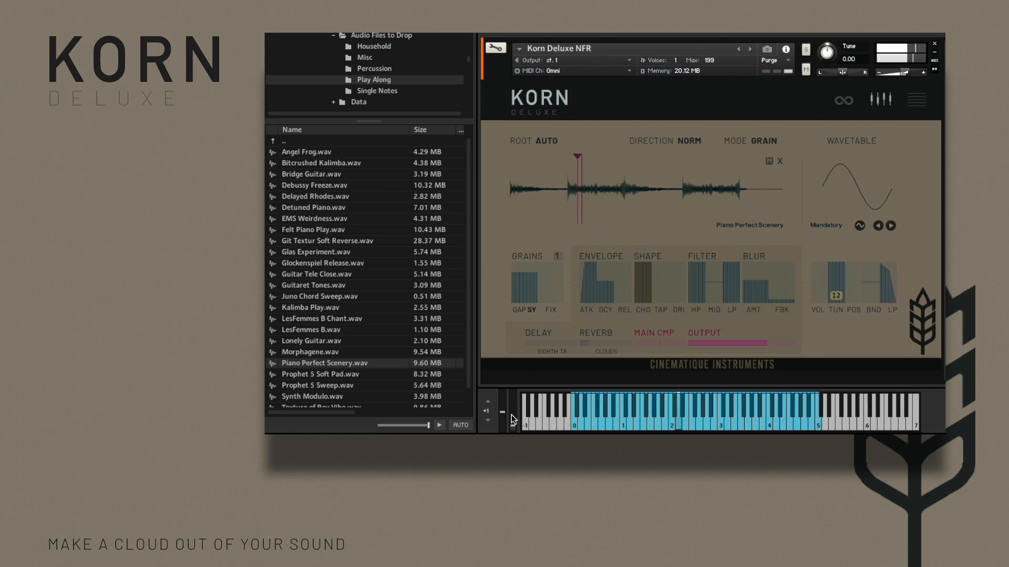
left_click_drag(515, 410, 516, 411)
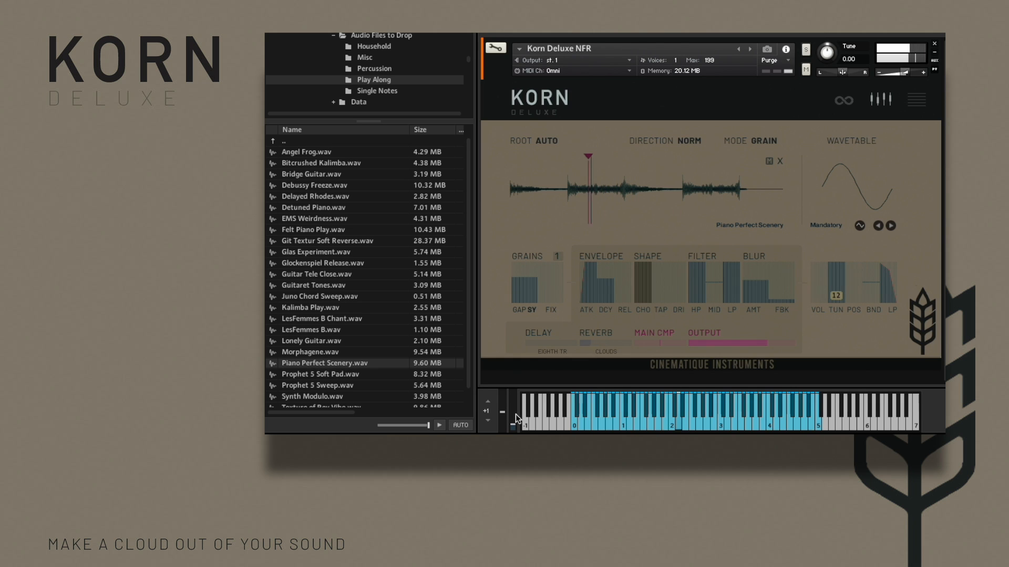
mouse_move(516, 411)
left_mouse_down()
mouse_move(532, 397)
mouse_move(522, 400)
mouse_move(525, 388)
left_mouse_up()
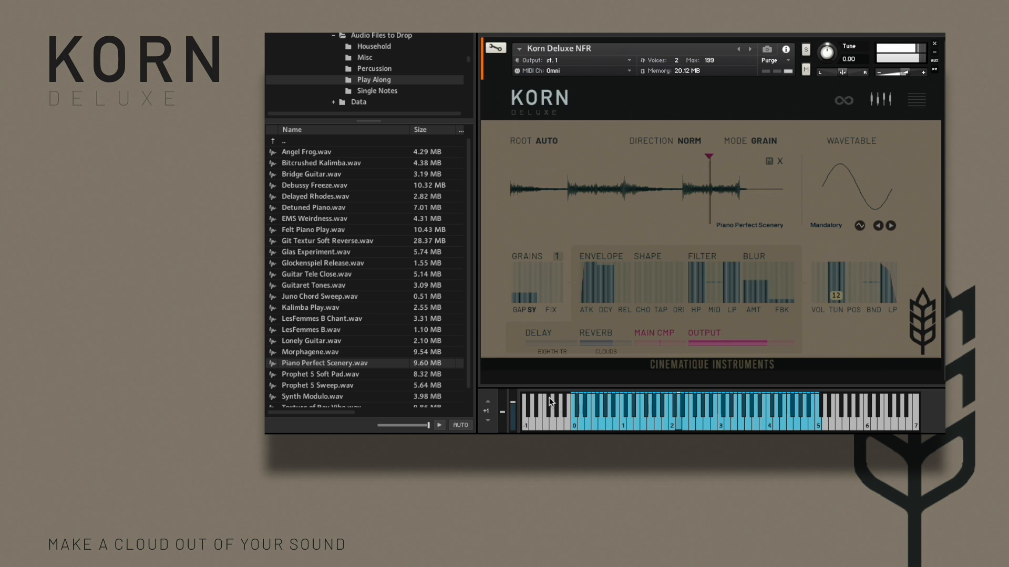
left_click_drag(511, 412, 514, 384)
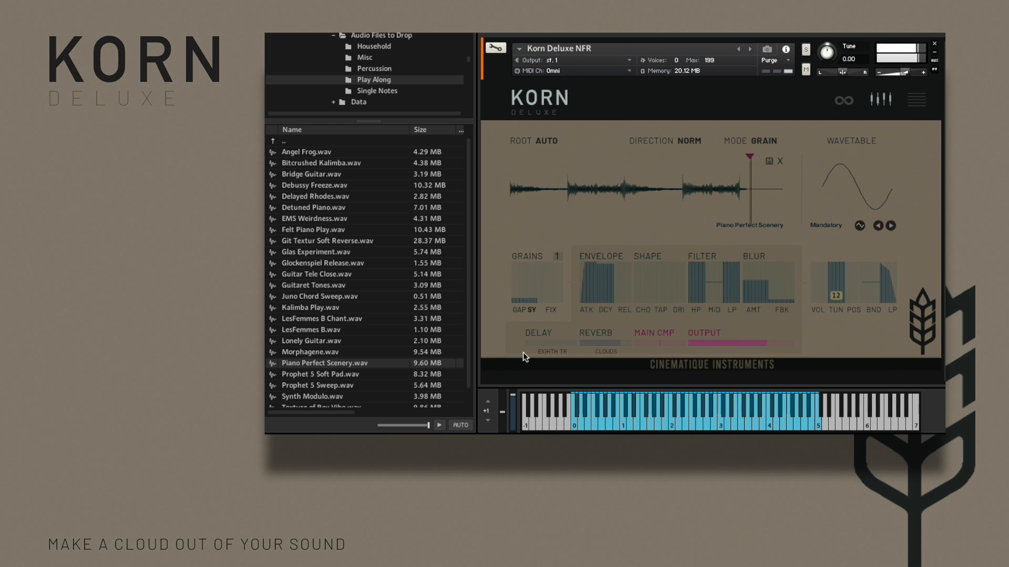
Browse the preset categories, load DEEP INFINITY from the BRIGHT subcategory of CLOUDS / PADS, and show its sound settings
left_click(913, 101)
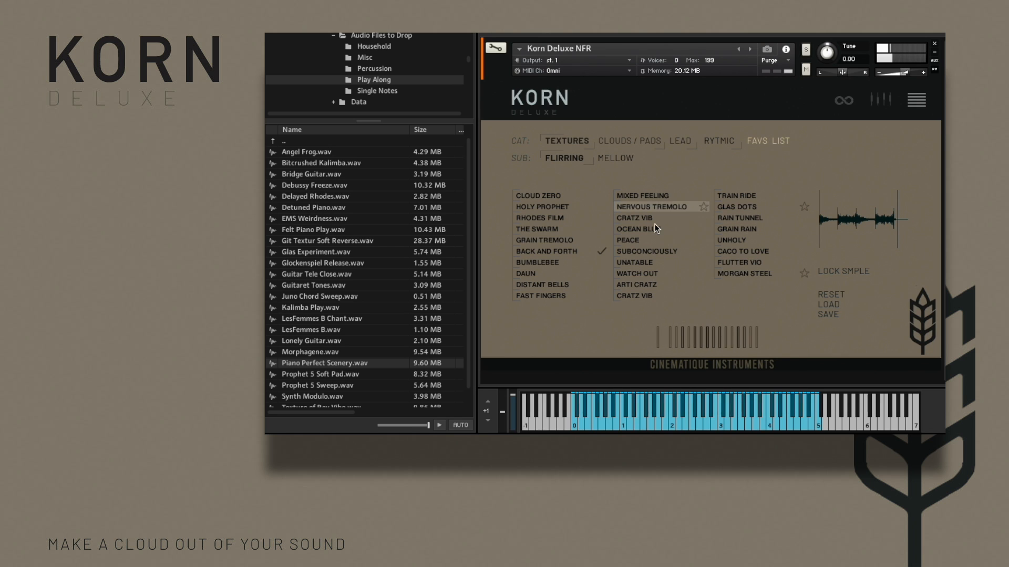
left_click(629, 140)
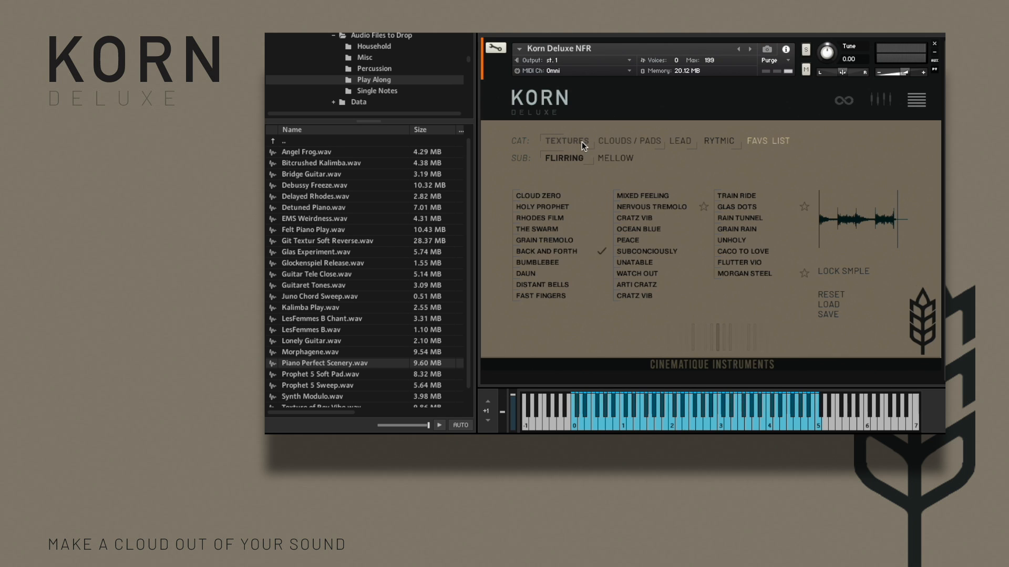
left_click(714, 141)
left_click(682, 141)
left_click(758, 140)
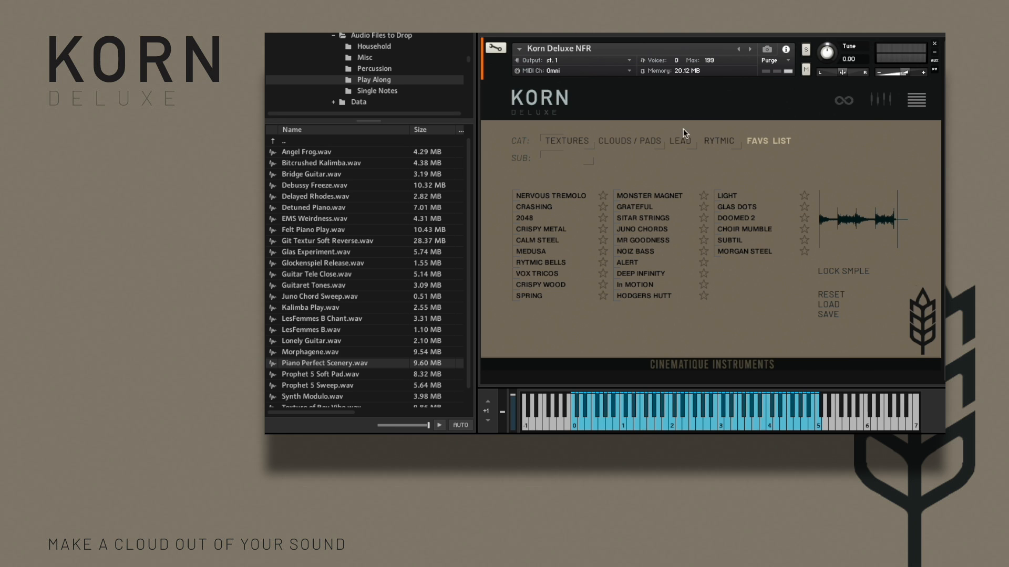
left_click(651, 141)
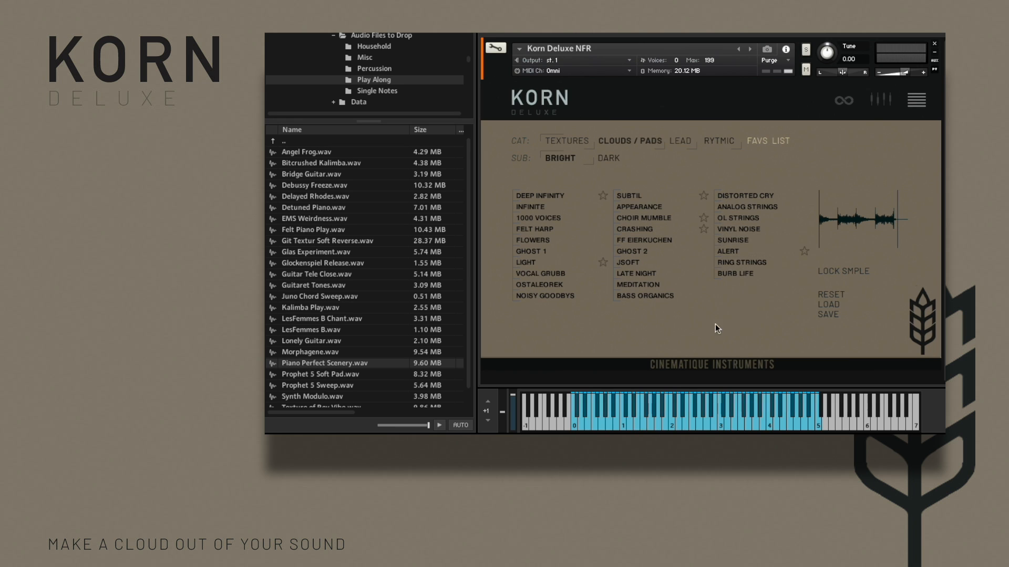
left_click(556, 198)
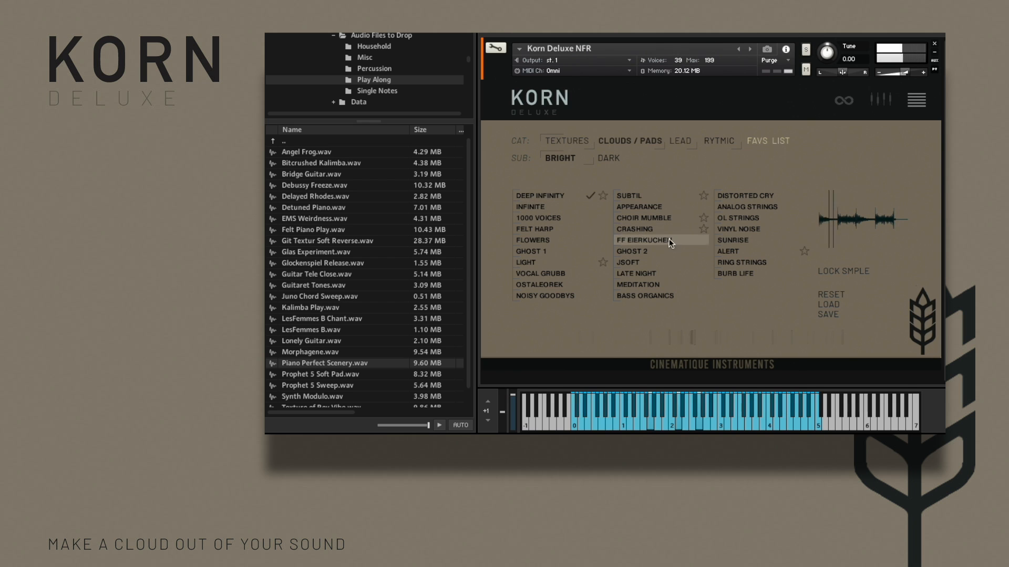
left_click(879, 98)
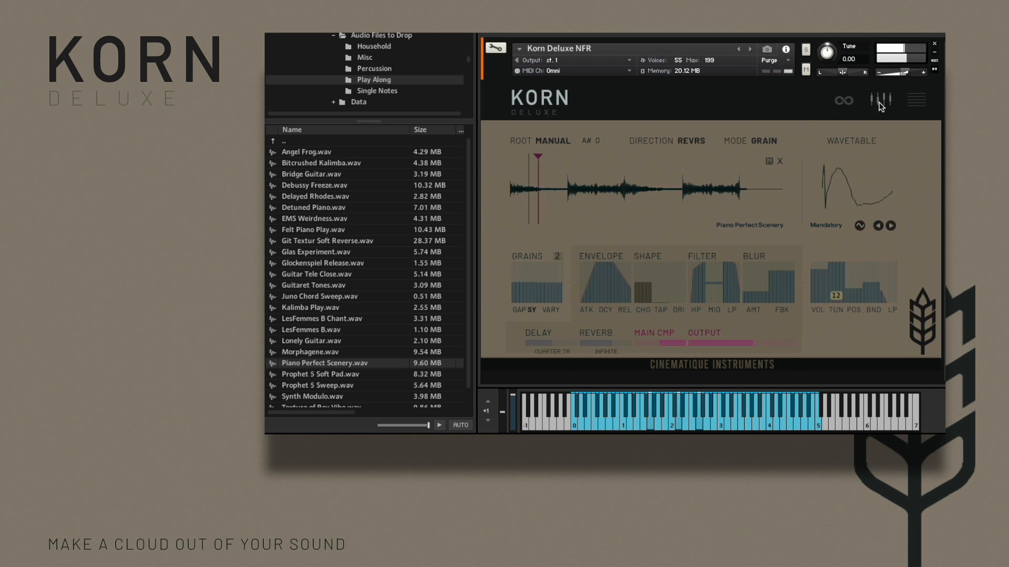